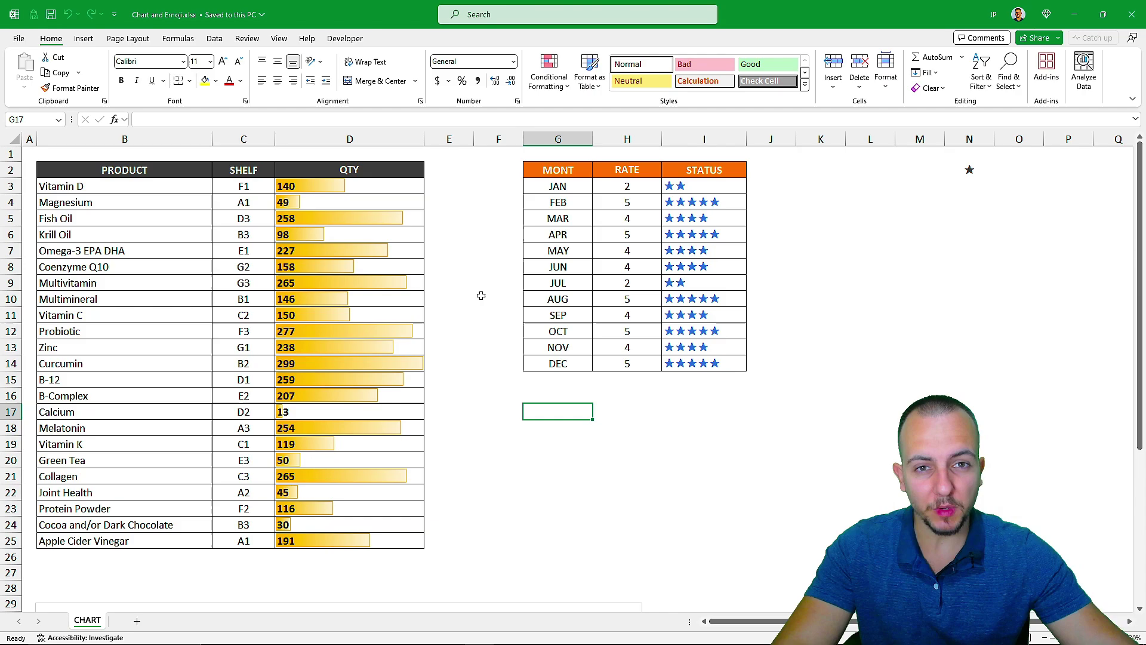
Step: Select the PRODUCT, SHELF and QTY column headers, then clear the column selection
scroll(481, 295, down, 6)
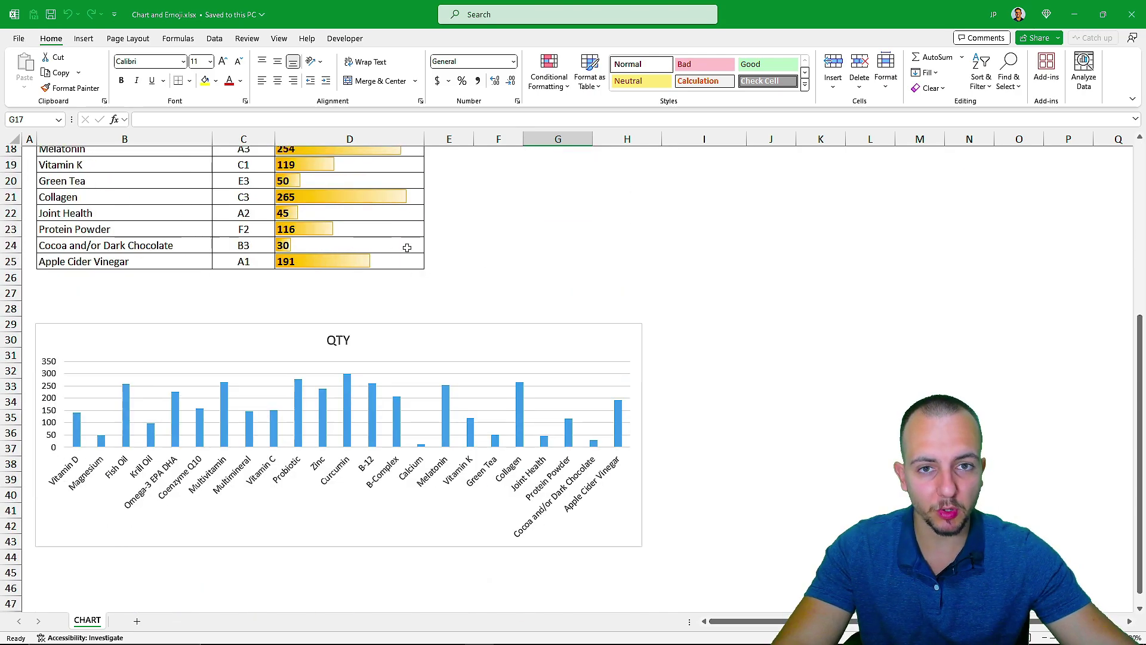
scroll(407, 247, down, 1)
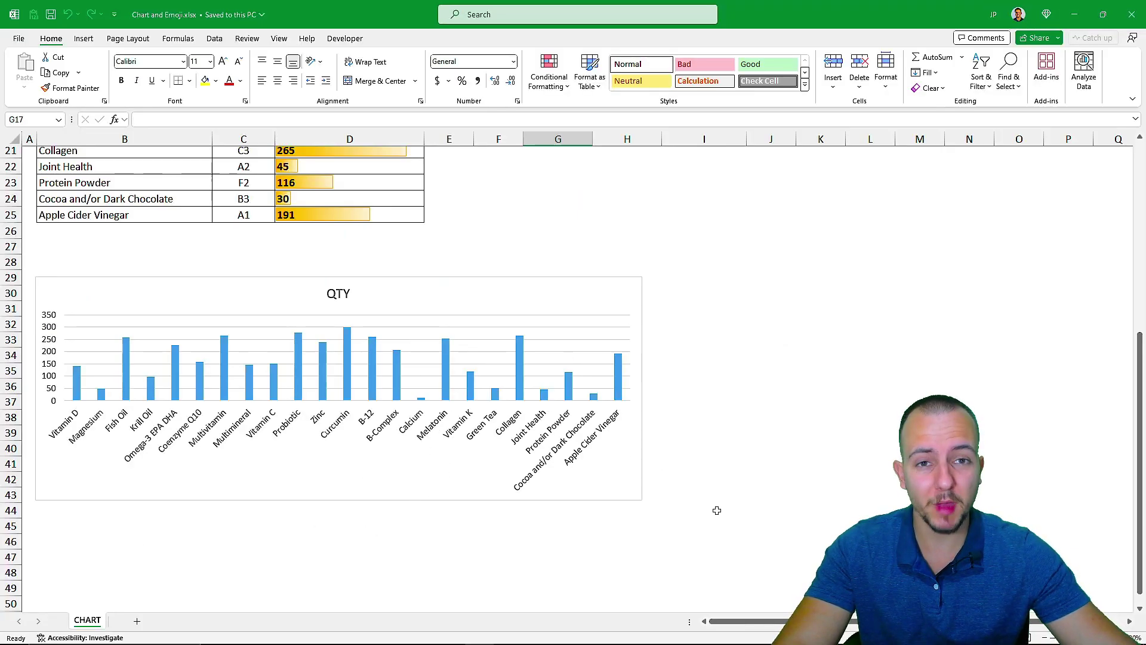
scroll(717, 510, up, 7)
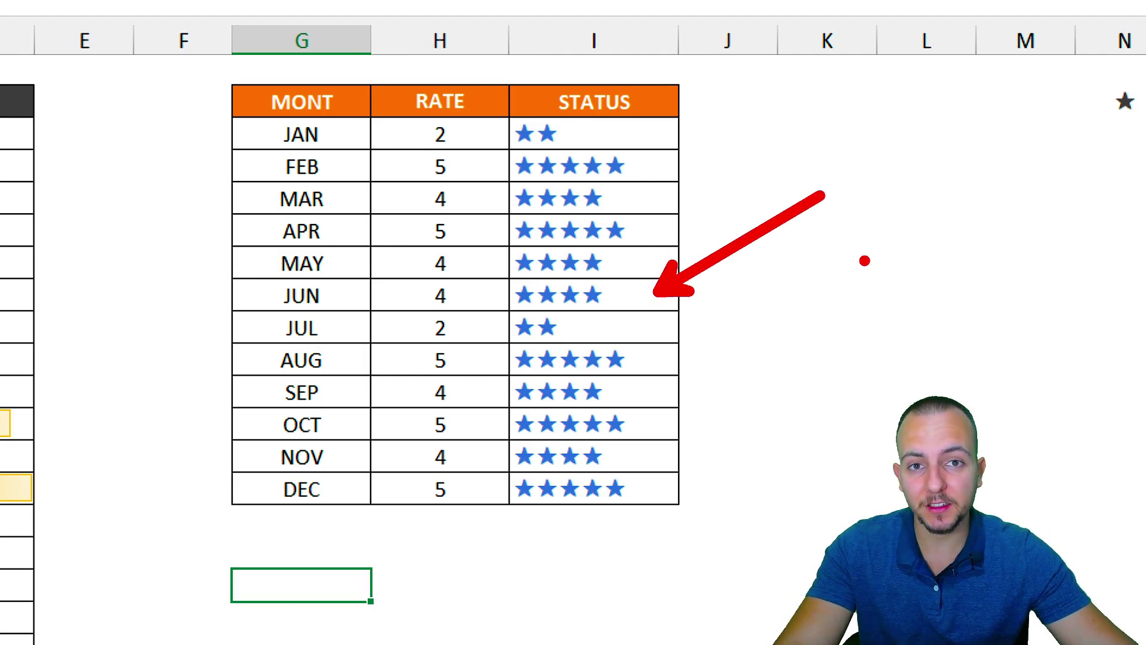
click(141, 172)
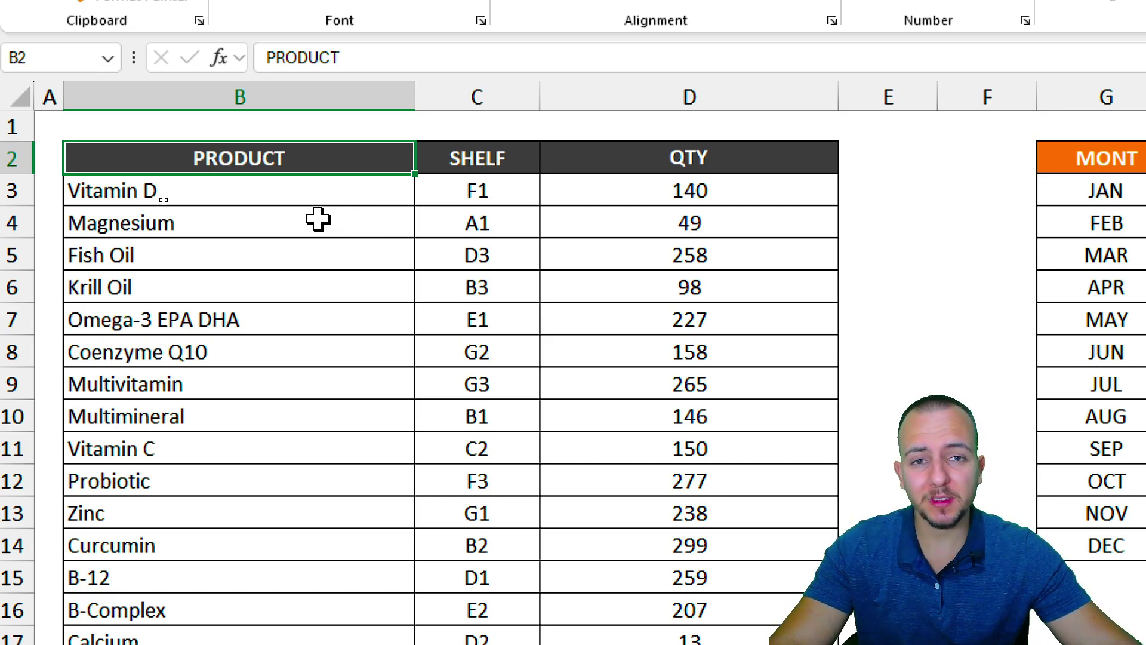
click(300, 93)
click(472, 94)
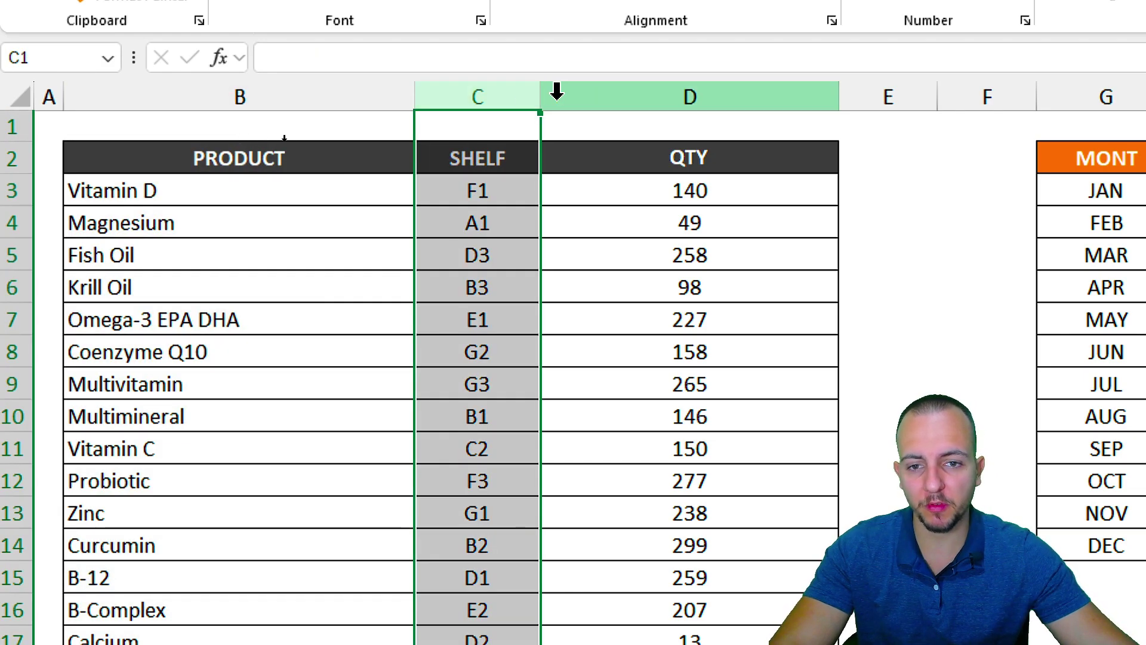
click(610, 91)
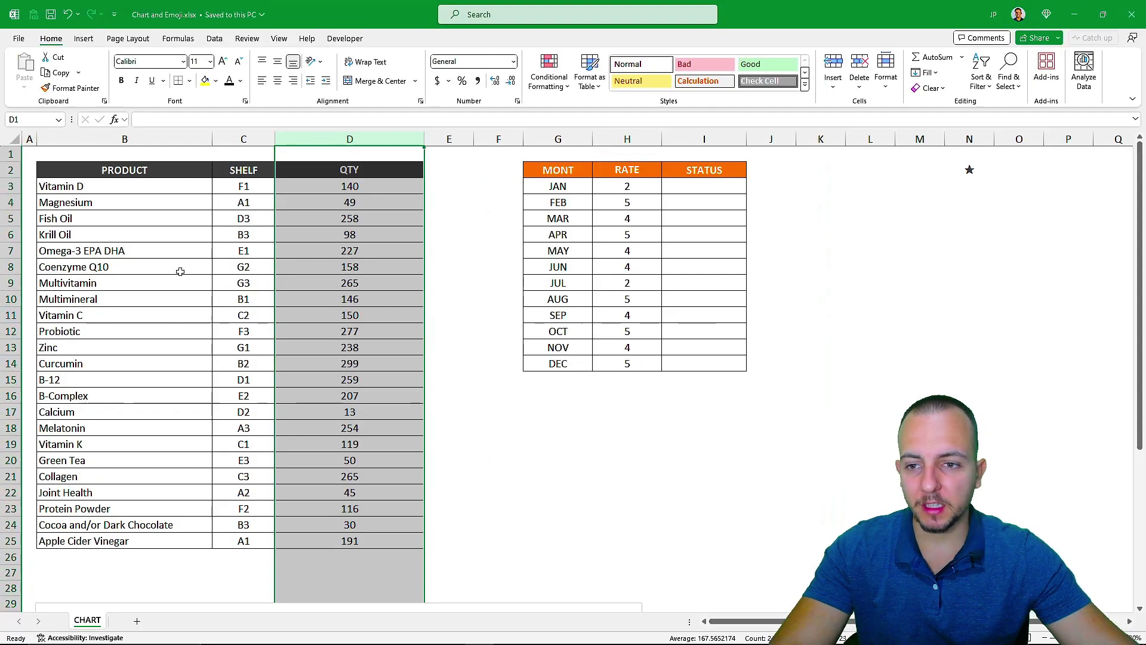
click(346, 306)
Step: Select the QTY cells from 140 down to 191 in column D
scroll(262, 274, down, 9)
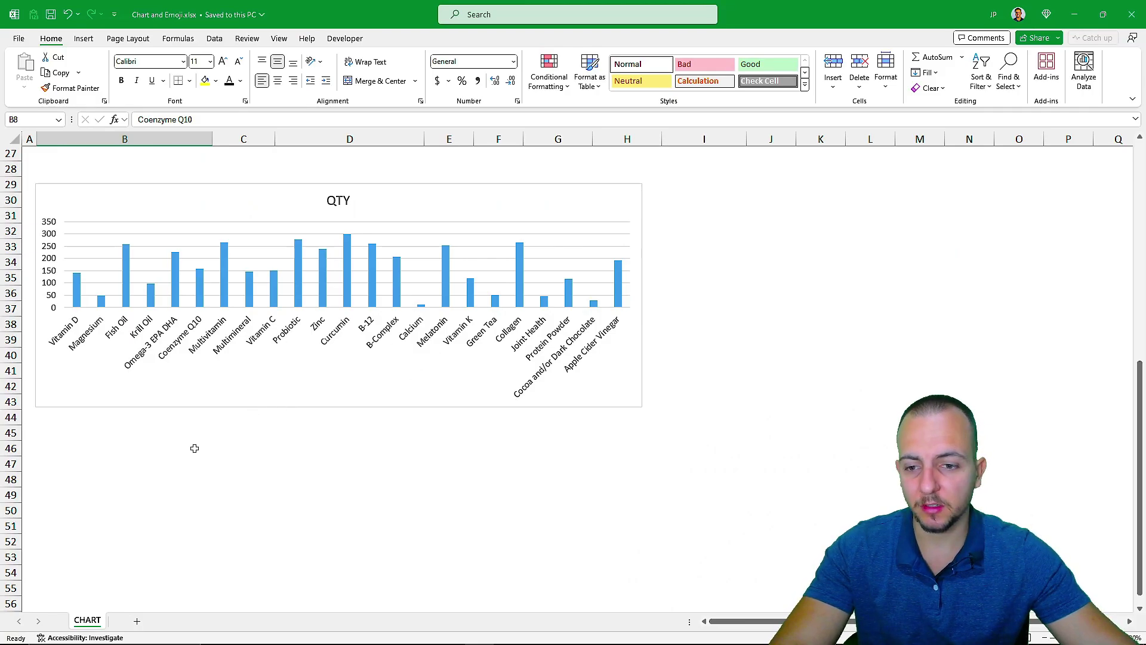
scroll(158, 455, up, 9)
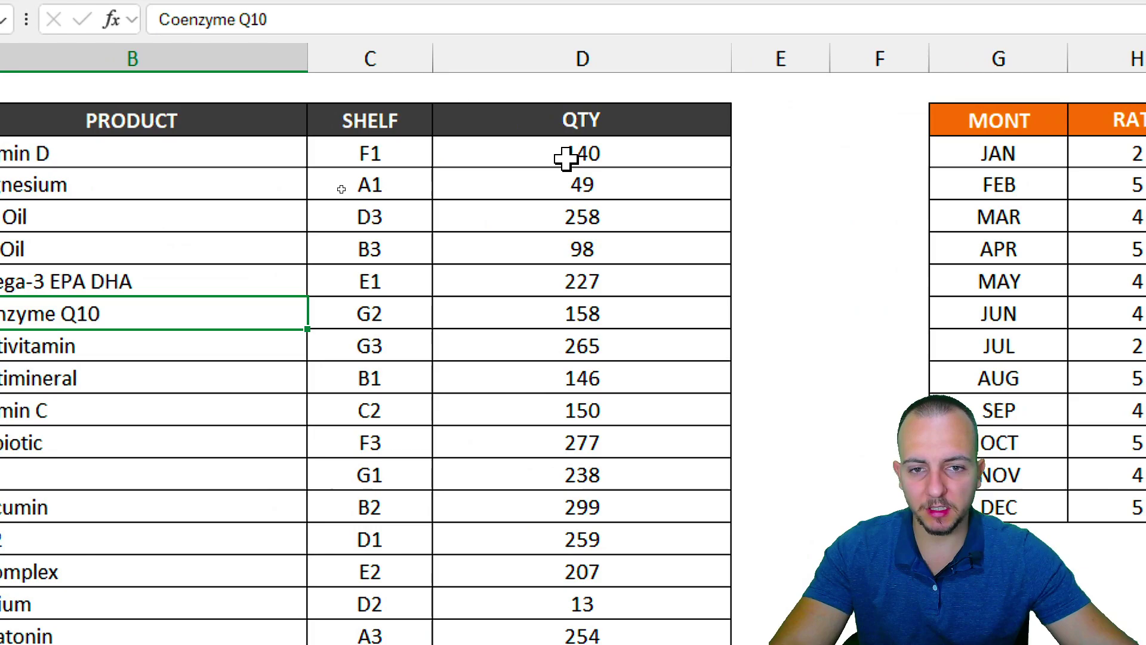
drag(566, 157, 506, 558)
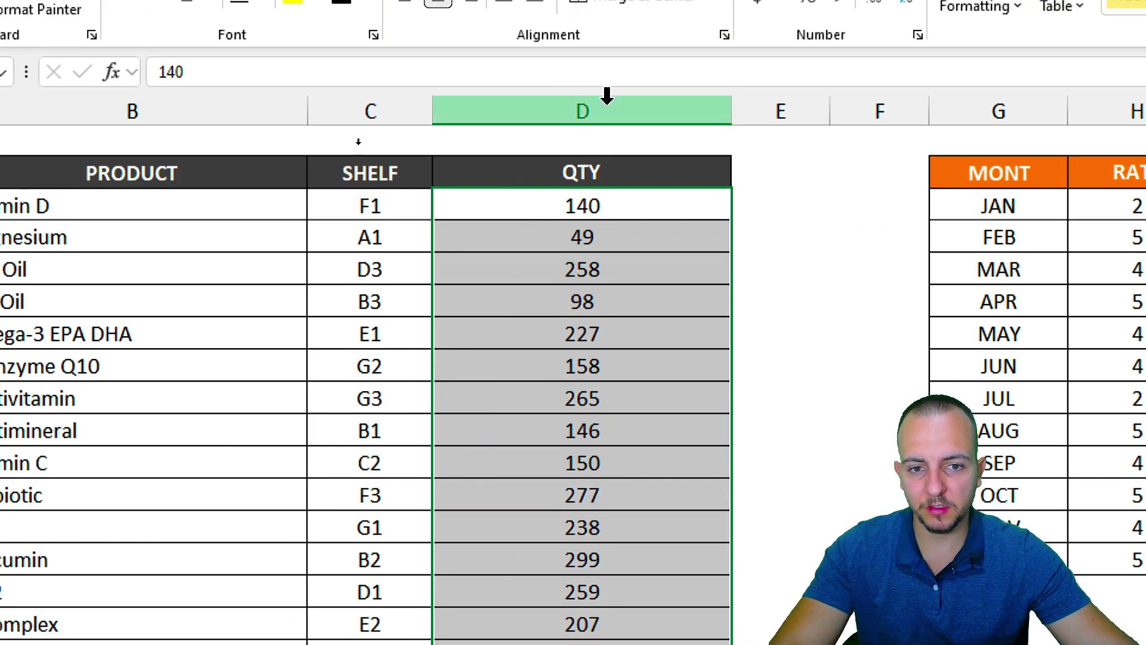
click(527, 205)
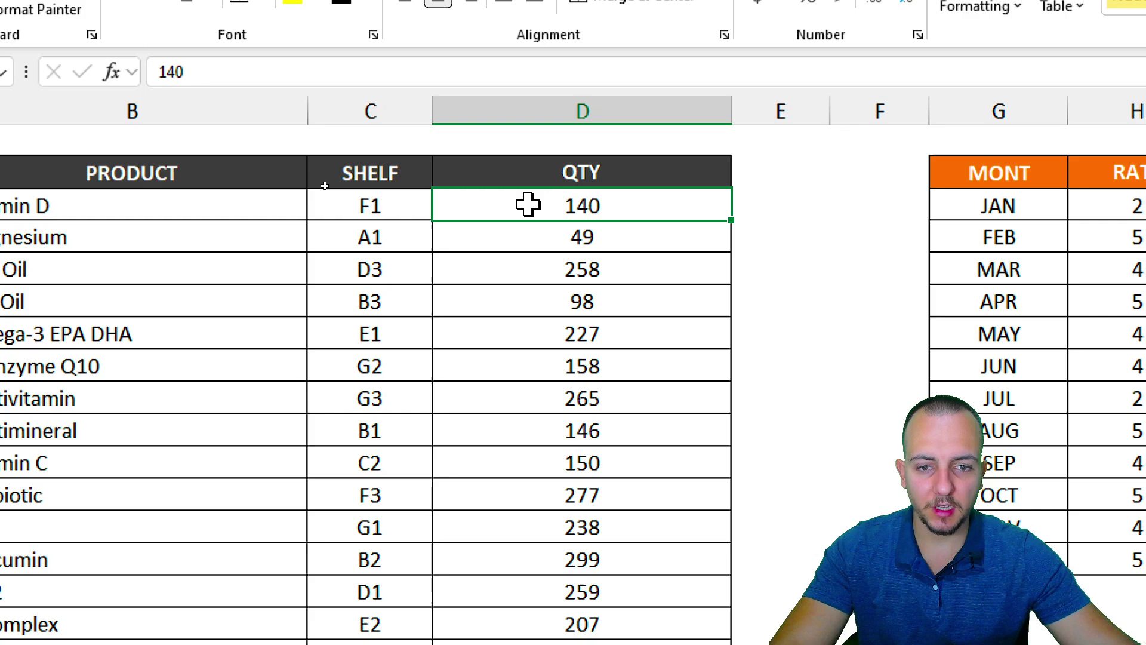
click(588, 111)
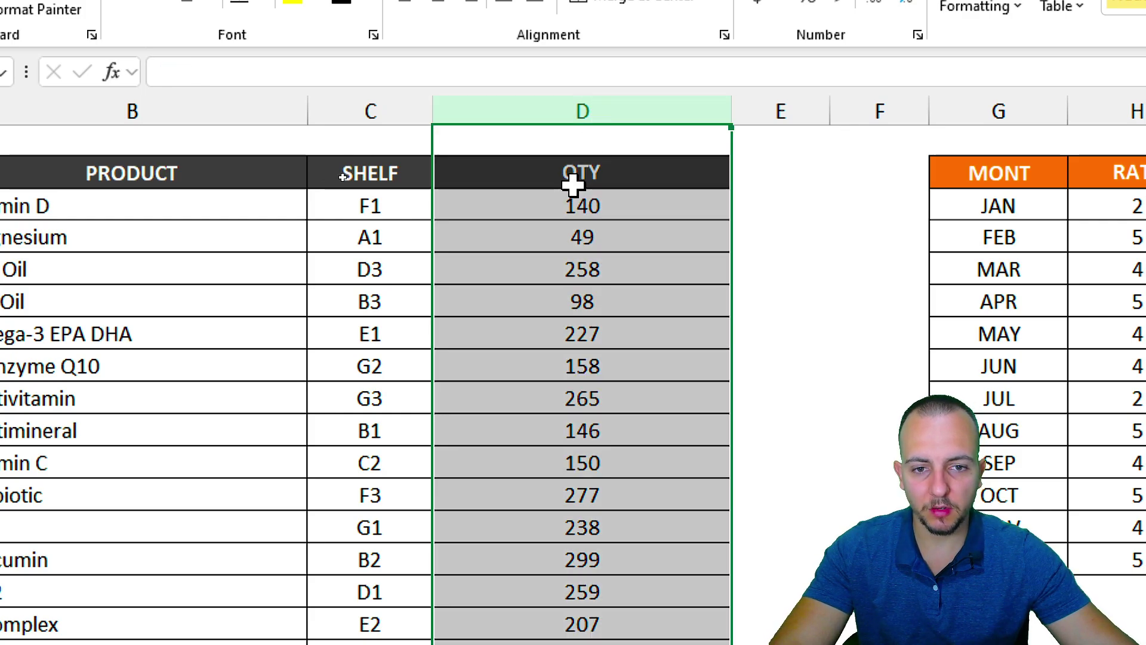
drag(546, 204, 552, 644)
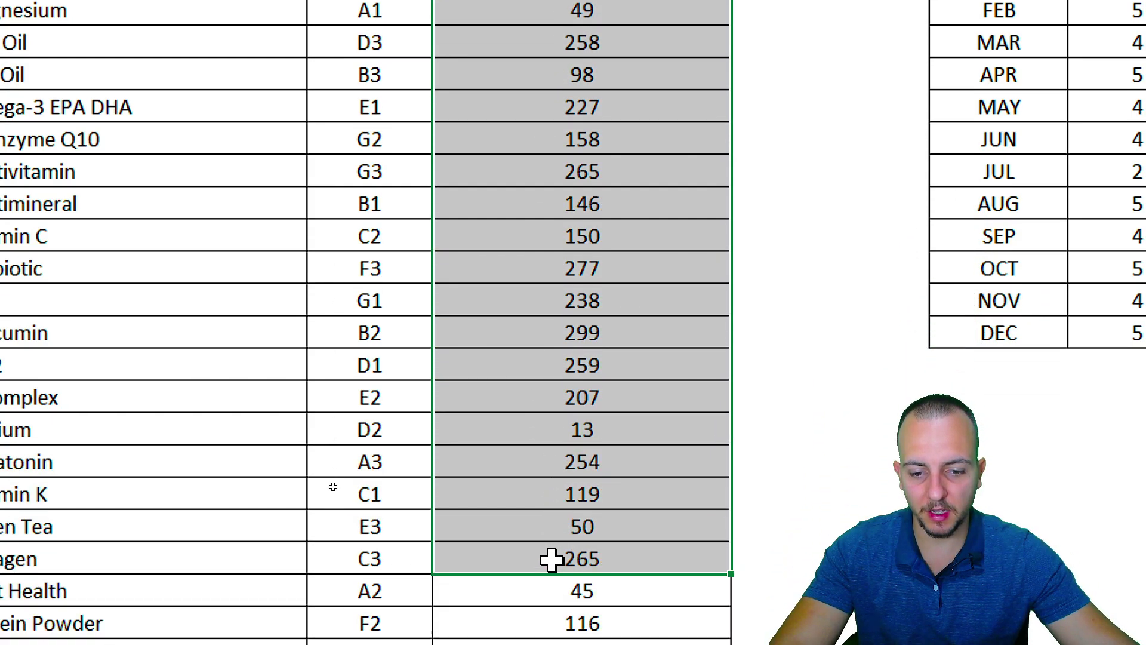
drag(551, 559, 535, 644)
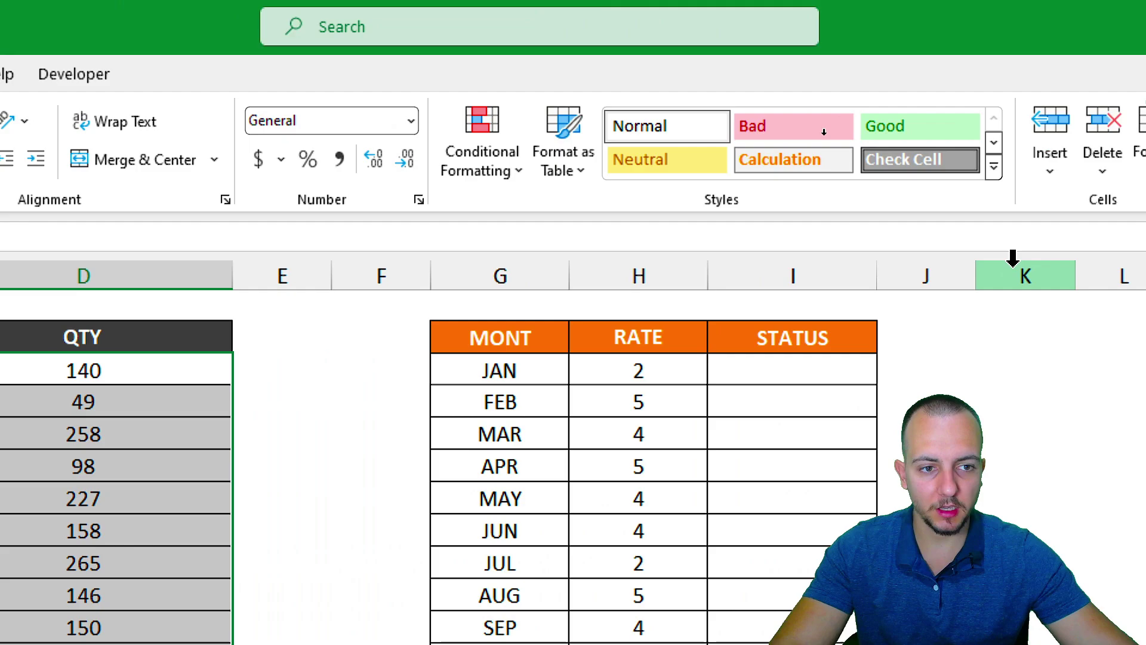
Step: Apply Gradient Fill Orange Data Bars to the selected QTY cells 140–191
click(476, 172)
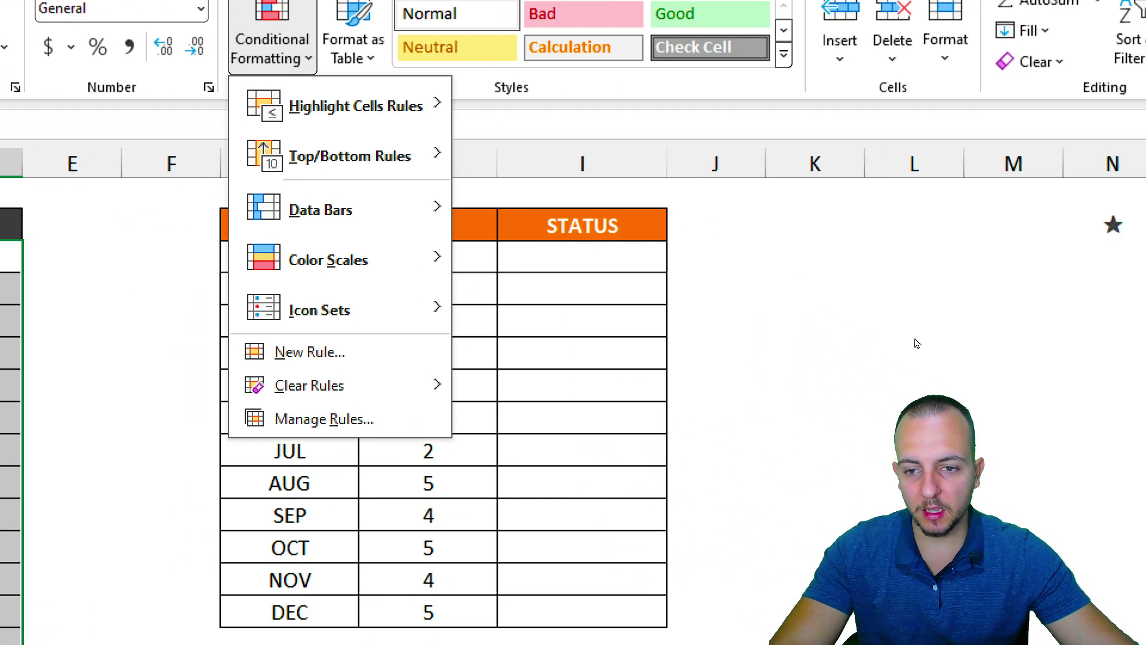
mouse_move(355, 226)
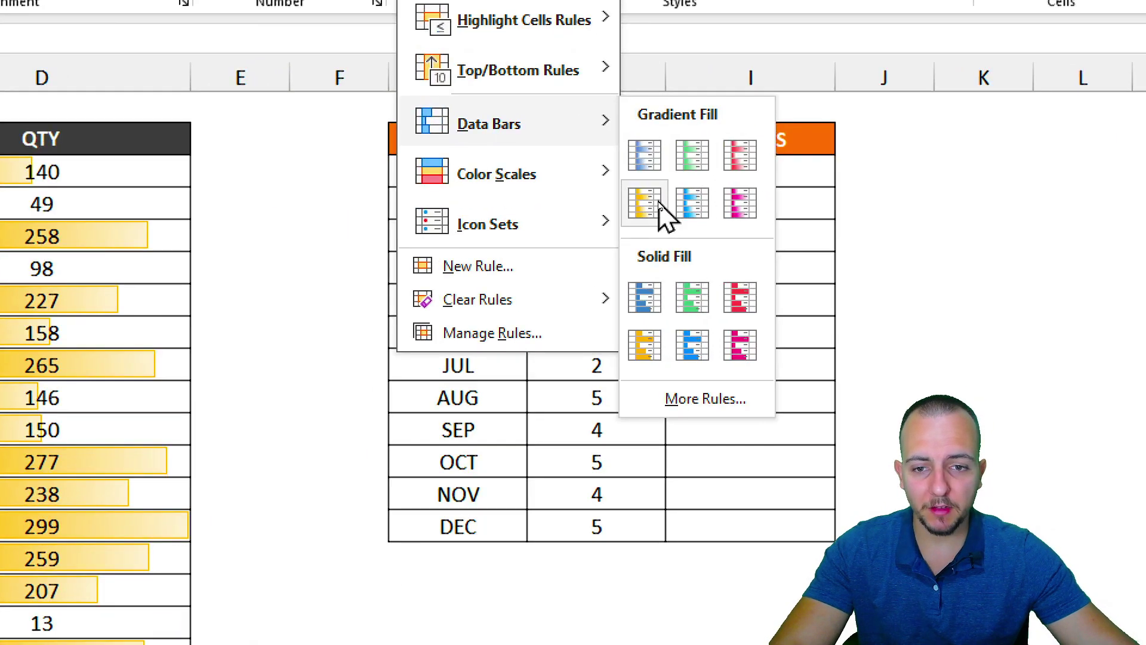
mouse_move(600, 232)
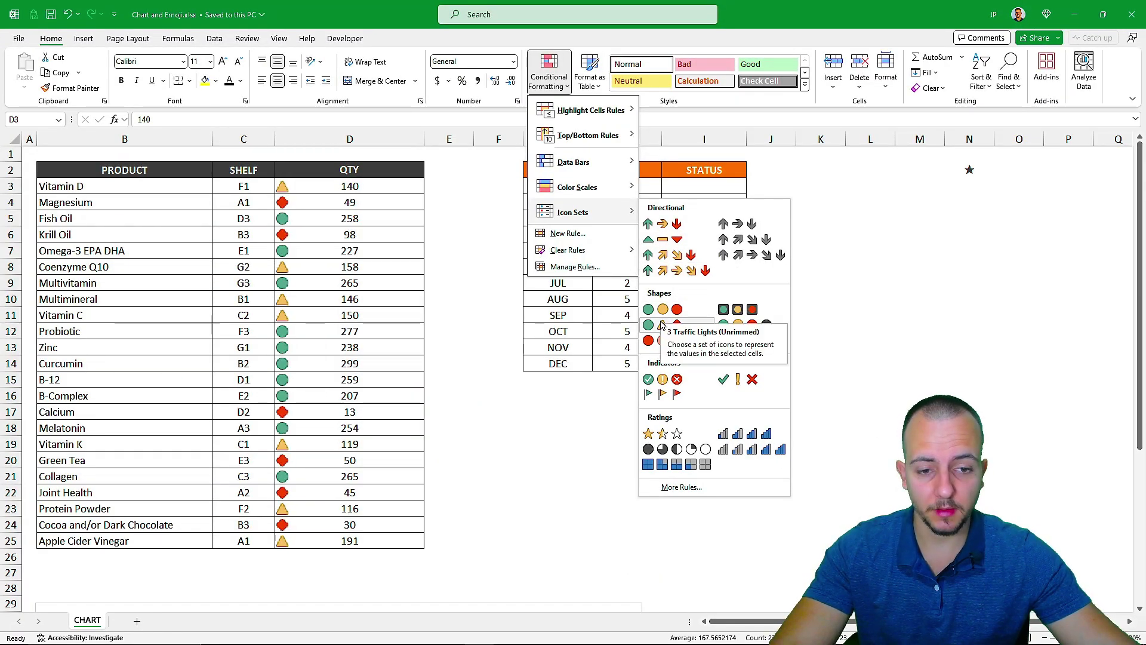
mouse_move(594, 168)
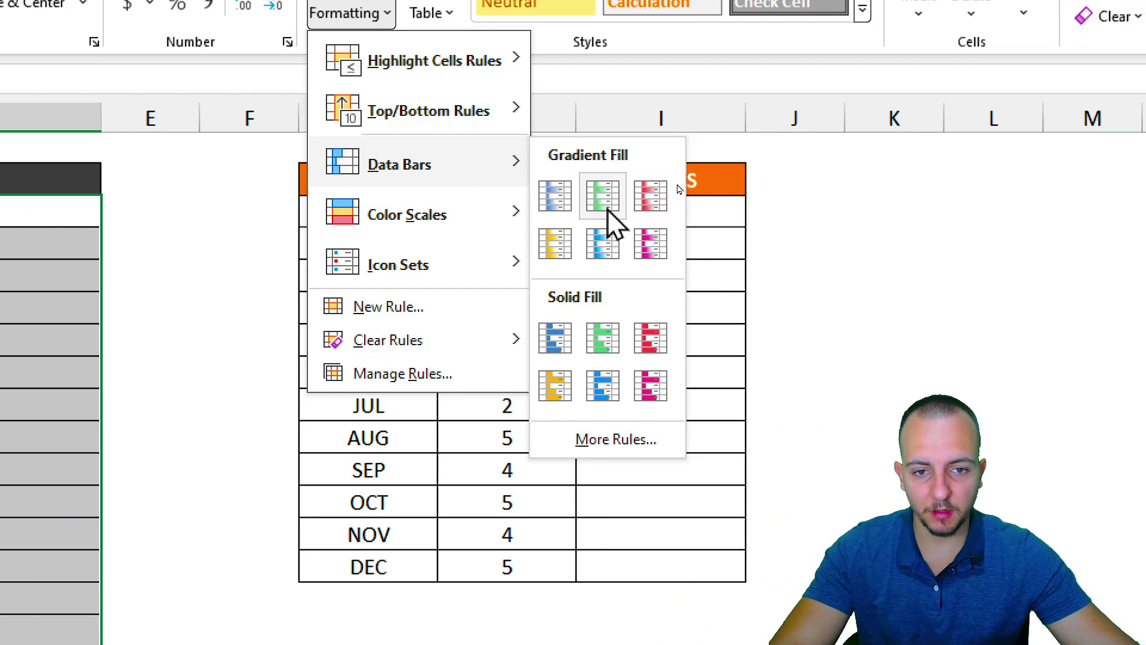
click(555, 245)
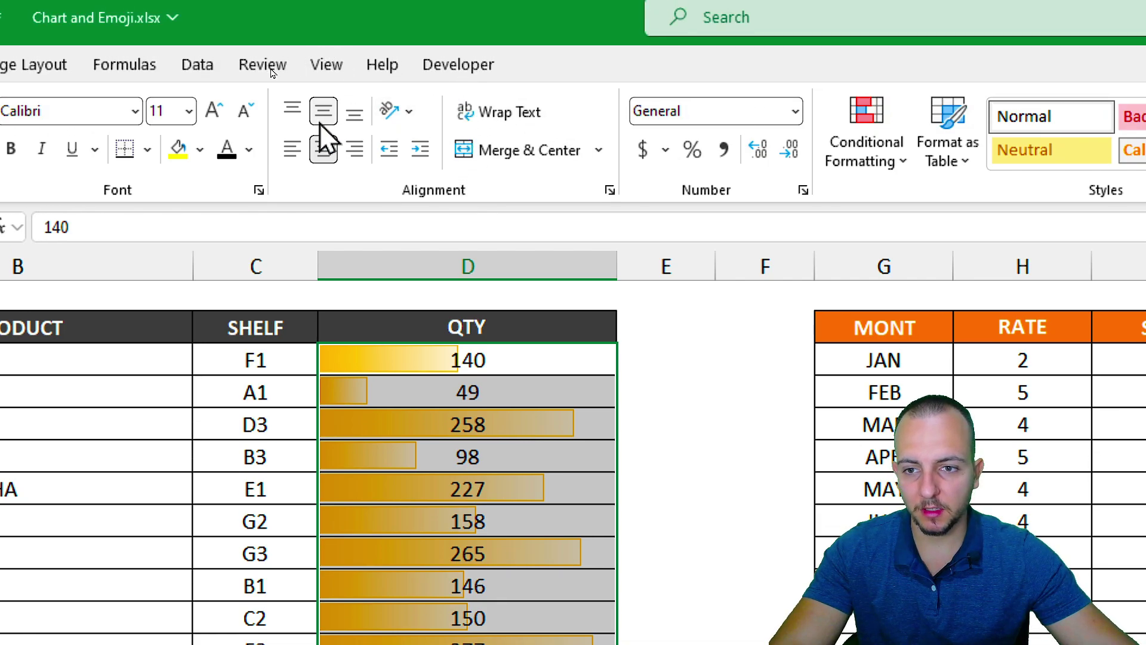
Step: Left-align and bold the QTY values, and change the Omega-3 EPA DHA quantity to 10
click(292, 150)
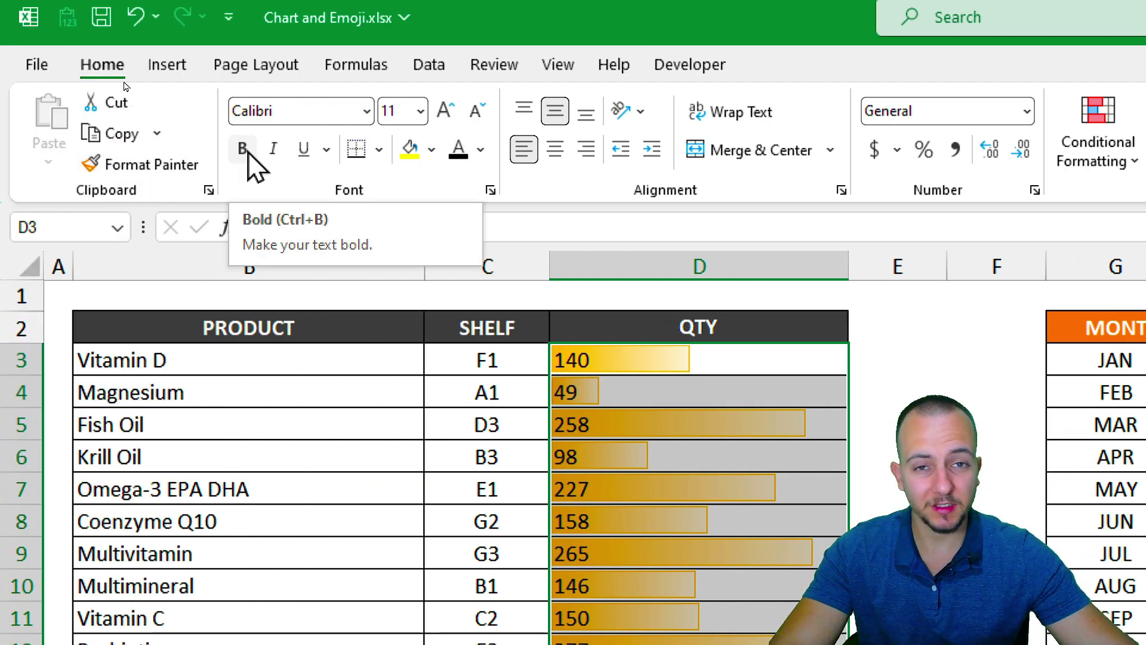
click(249, 153)
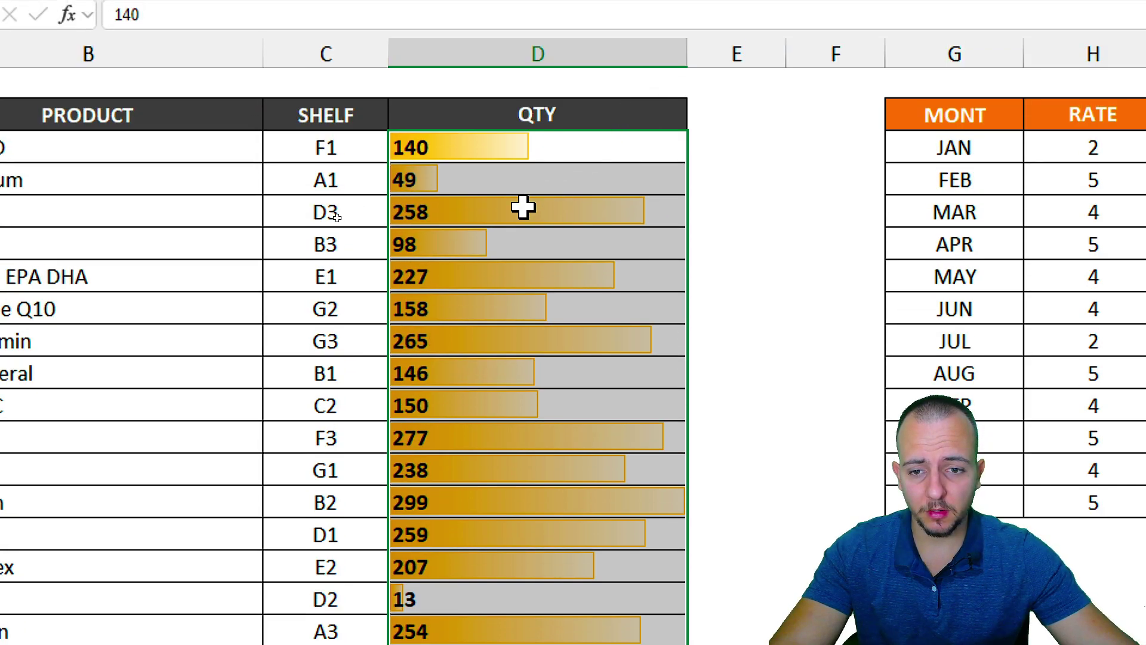
drag(164, 281, 519, 284)
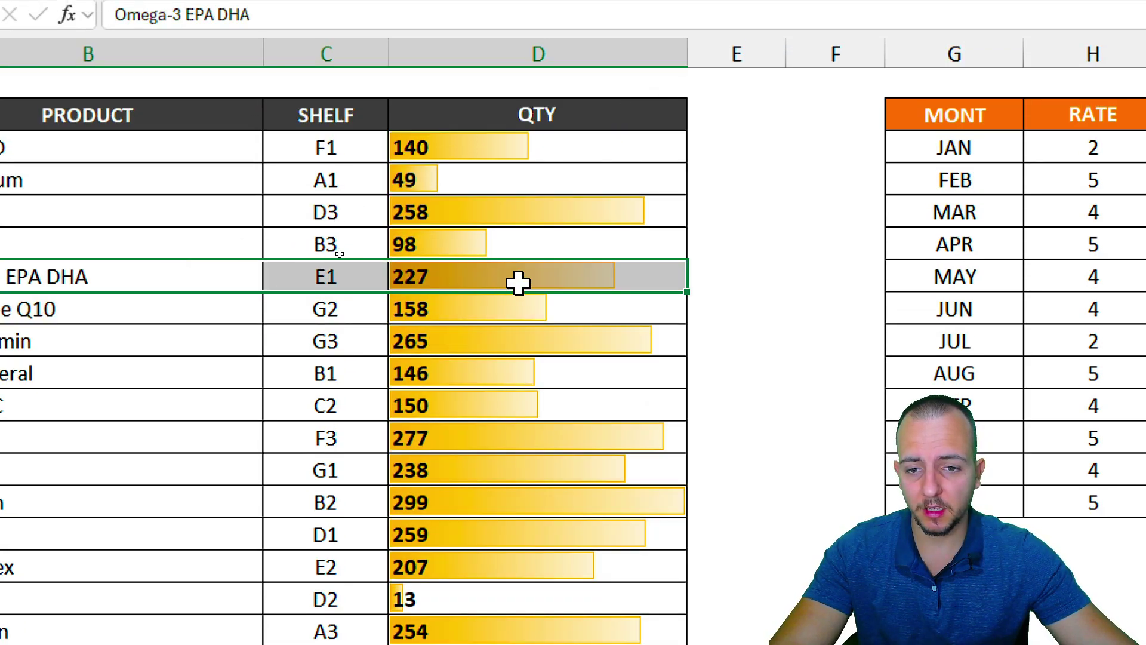
click(431, 273)
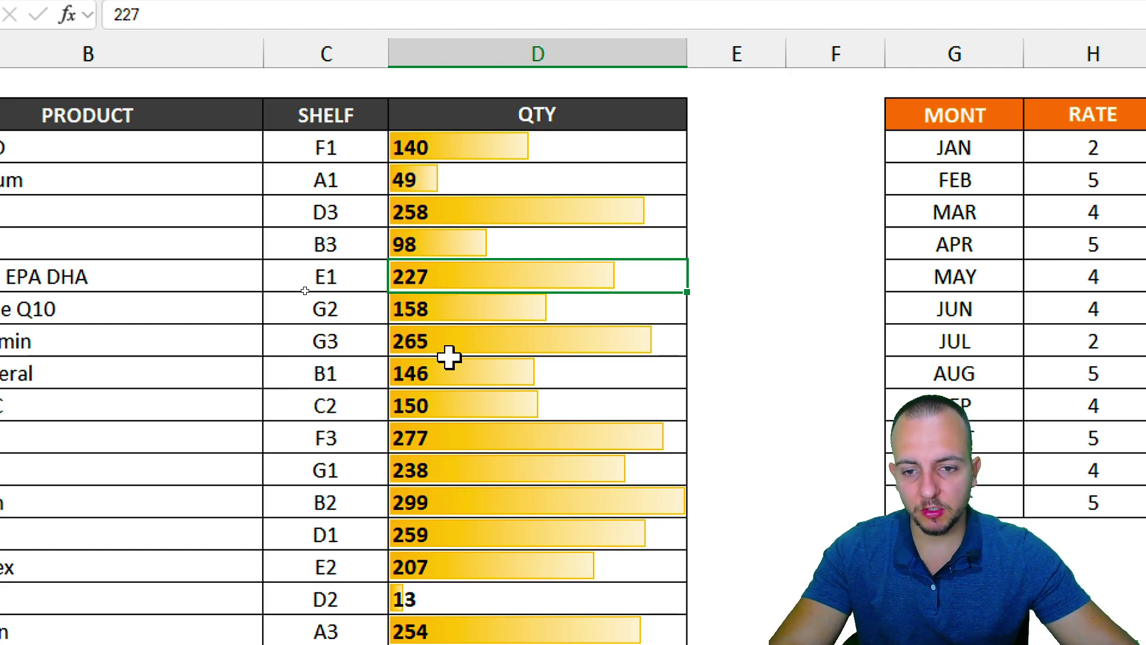
text(10)
key(ctrl+Return)
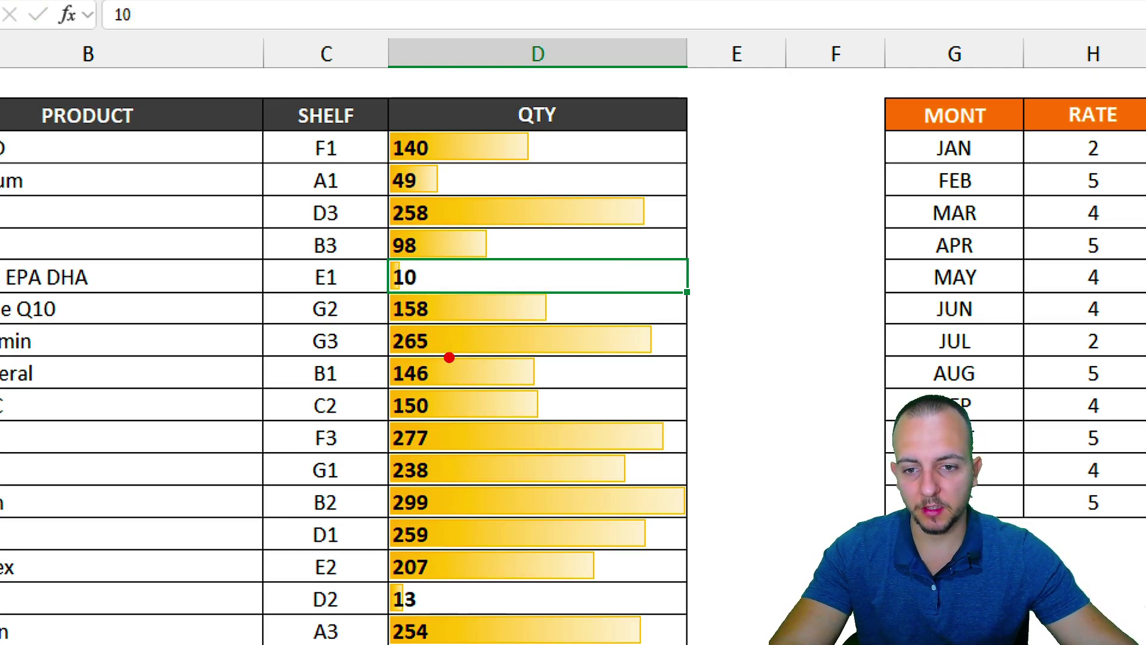
Step: Try 999 as the Omega-3 EPA DHA quantity, then undo back to 10
mouse_move(425, 244)
mouse_down()
mouse_move(442, 294)
mouse_move(425, 240)
mouse_move(578, 236)
mouse_up()
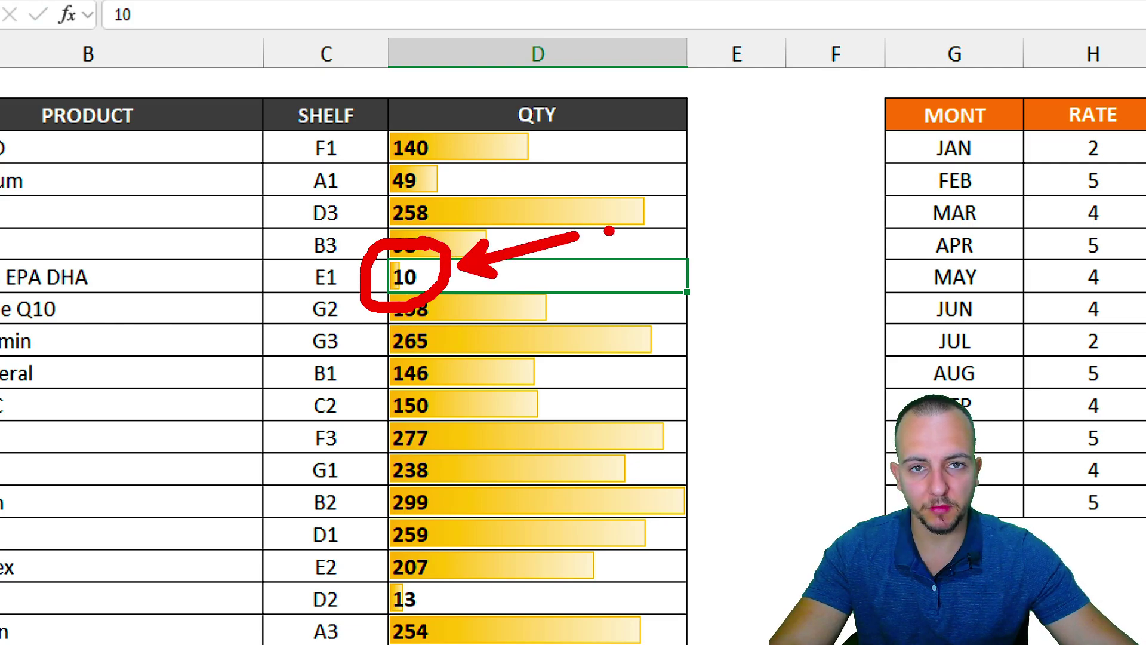
key(Escape)
text(999)
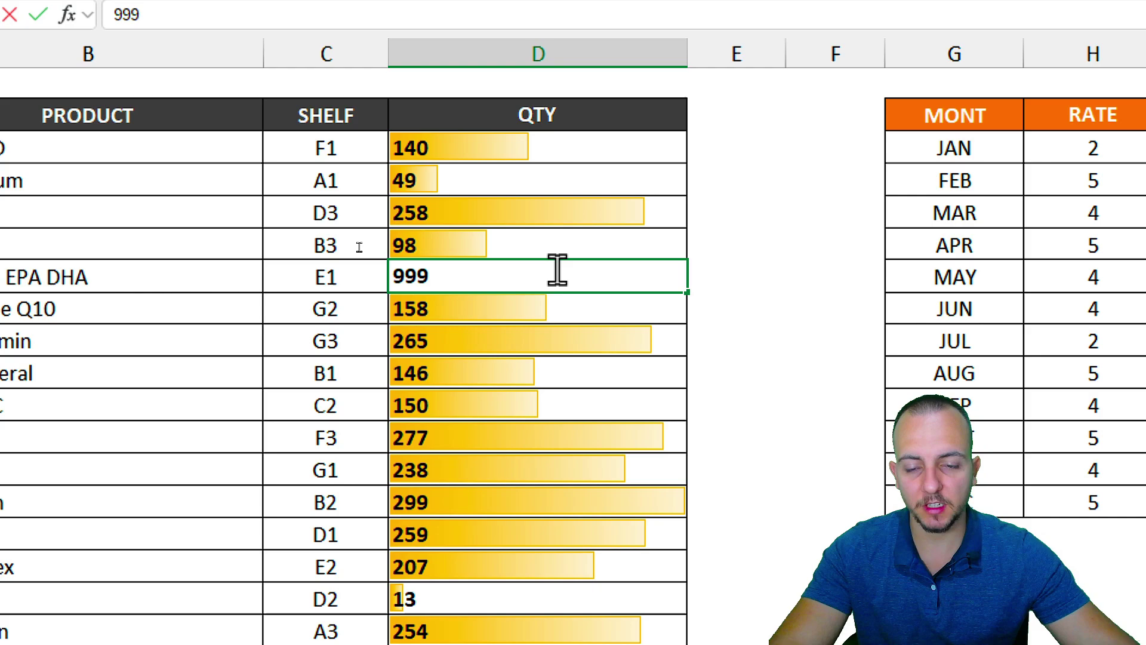
key(ctrl+Return)
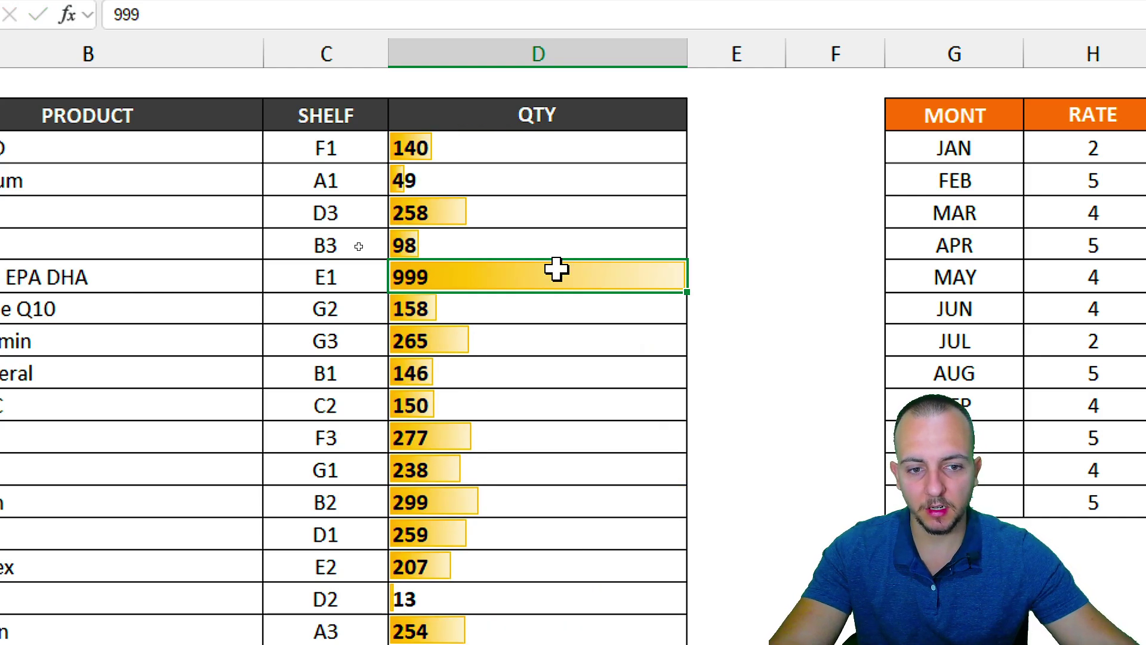
key(ctrl+2)
mouse_move(390, 262)
mouse_down()
mouse_move(691, 299)
mouse_move(808, 246)
mouse_up()
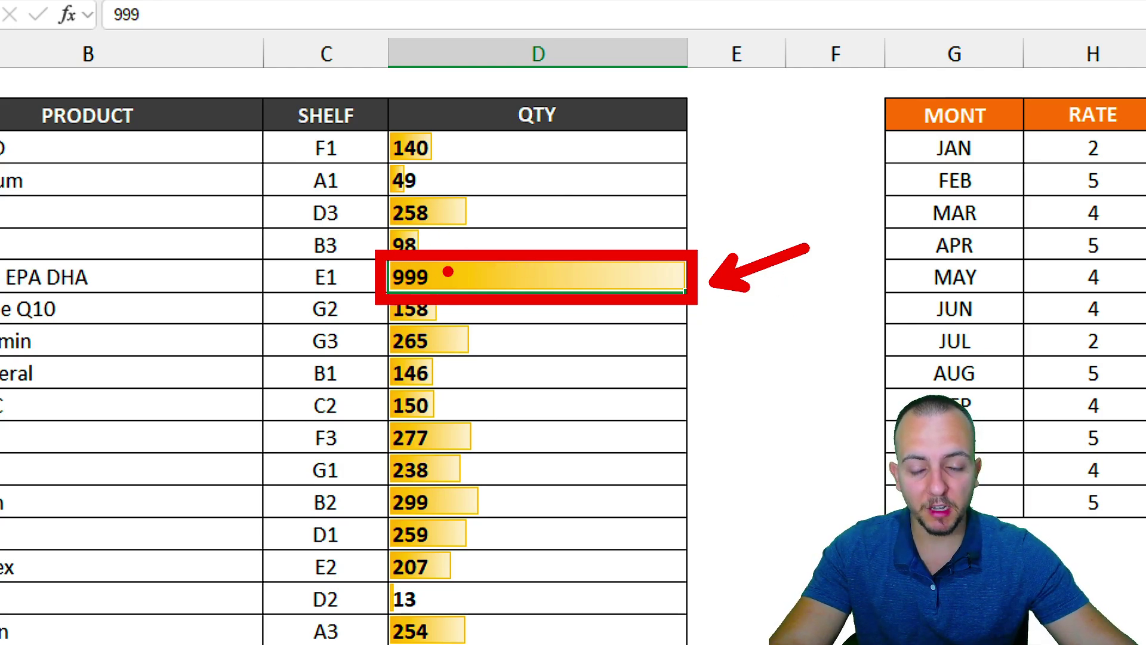
key(ctrl+z)
key(ctrl+z)
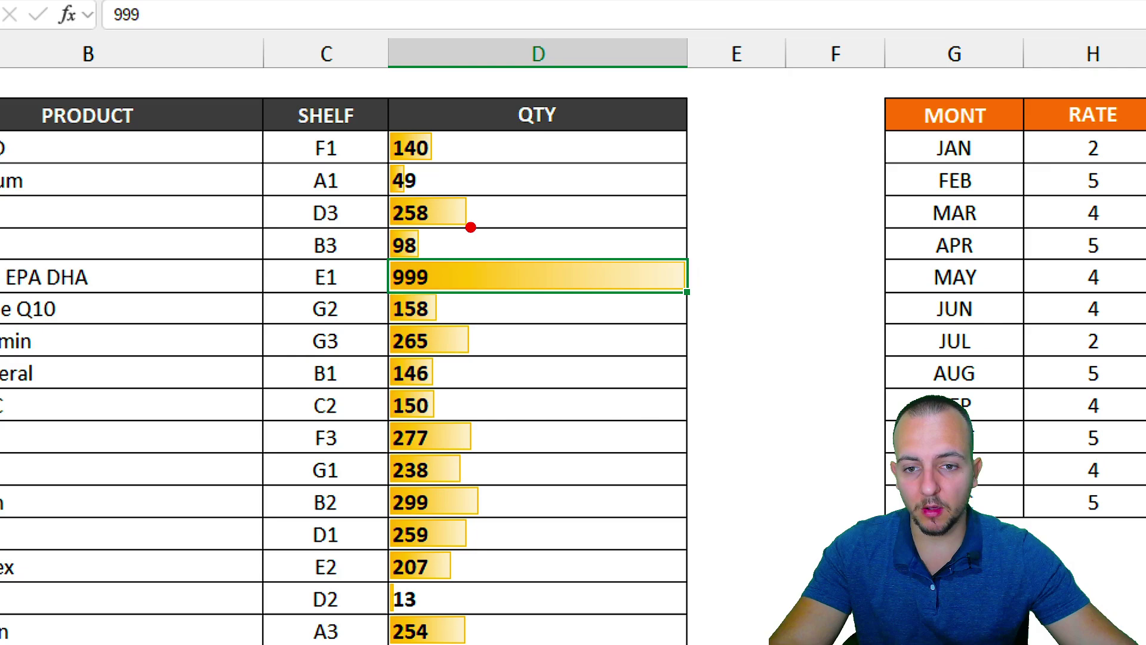
drag(486, 211, 578, 168)
drag(448, 172, 492, 147)
drag(440, 142, 491, 110)
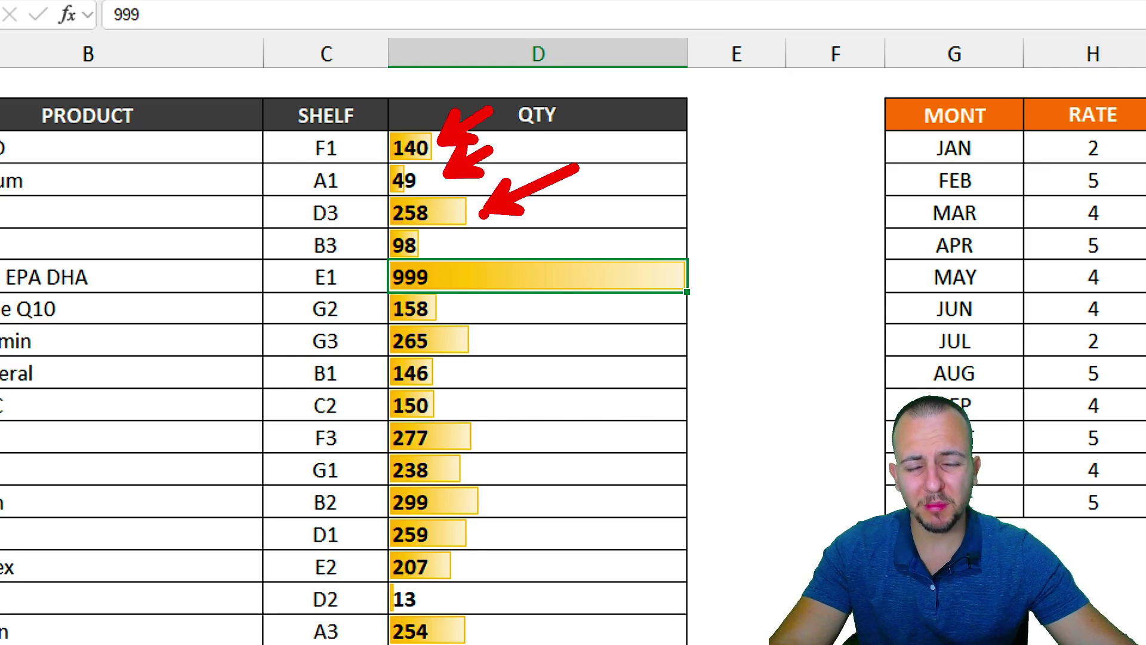
mouse_move(379, 255)
mouse_down()
mouse_move(656, 298)
mouse_move(698, 296)
mouse_move(797, 257)
mouse_up()
key(Escape)
key(ctrl+z)
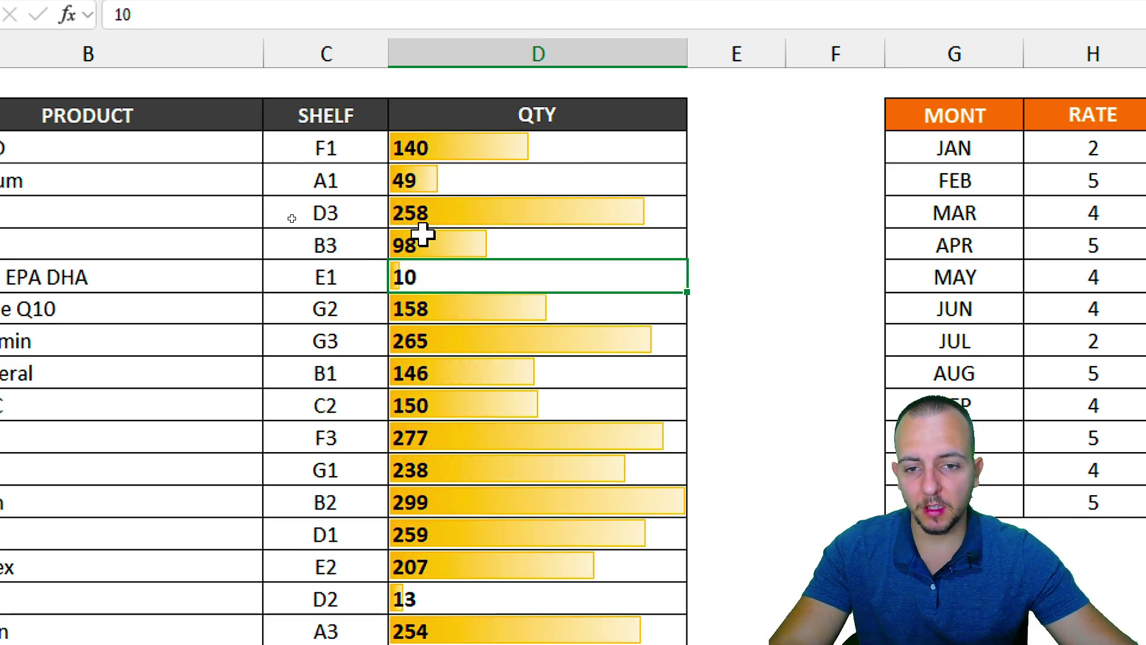
Step: Select the quantities 140, 49, 98, 258, 10 and 146 to compare their bars
drag(556, 144, 545, 243)
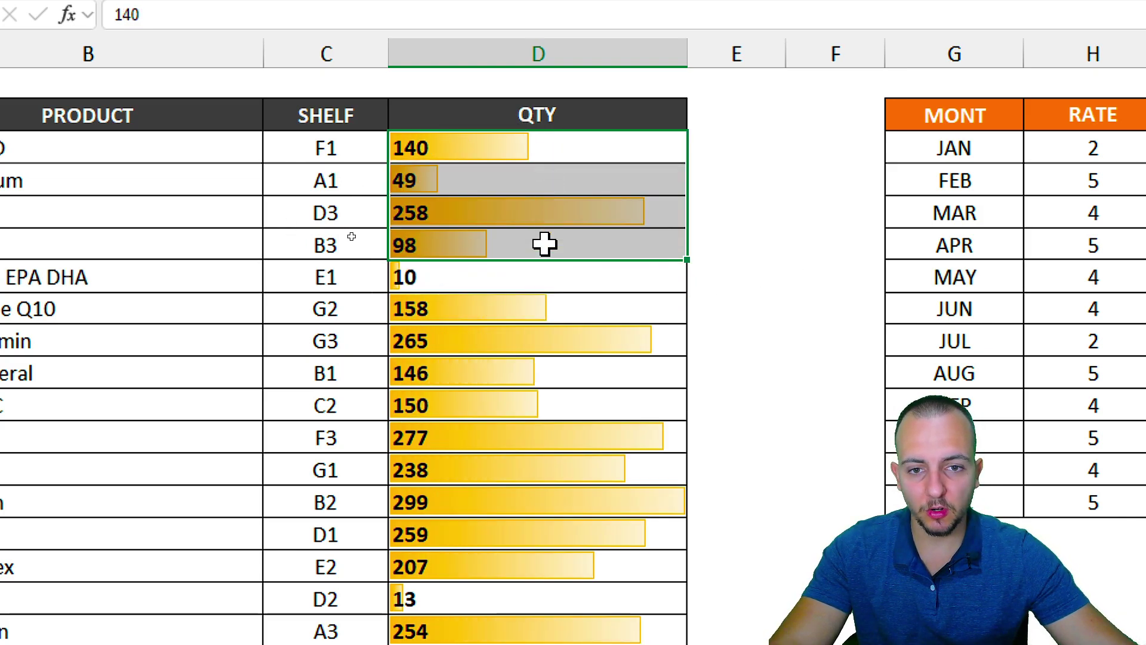
click(549, 167)
click(518, 254)
click(540, 209)
click(563, 152)
click(527, 274)
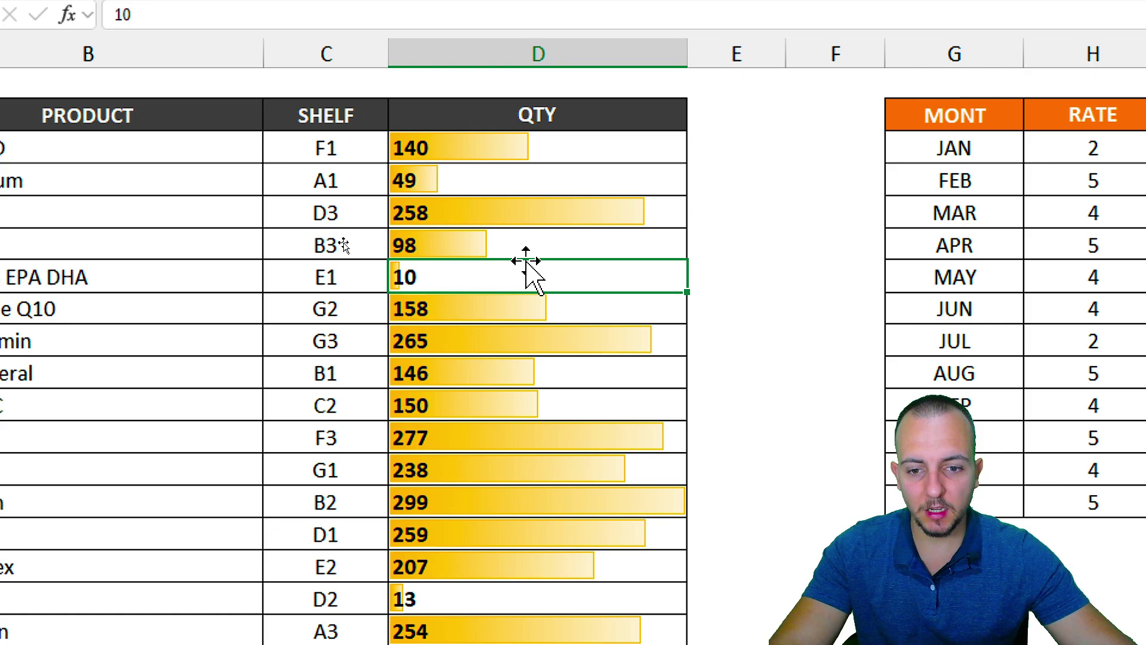
click(505, 376)
click(548, 245)
click(558, 143)
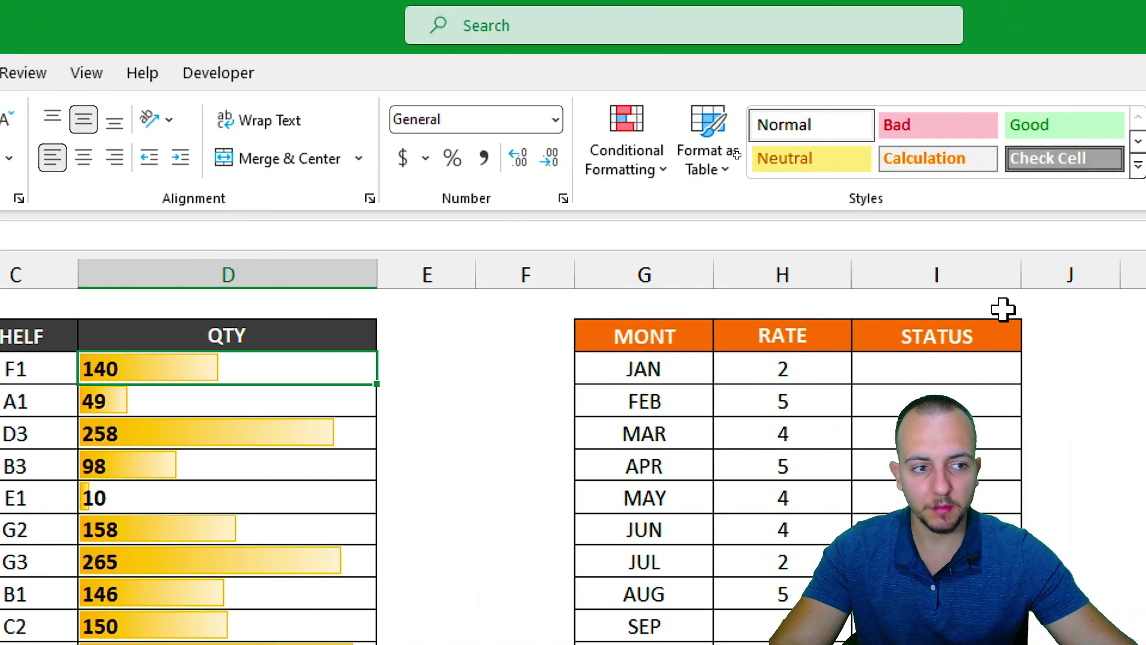
Step: Open the QTY Data Bar rule from Conditional Formatting's Manage Rules for editing
click(1009, 146)
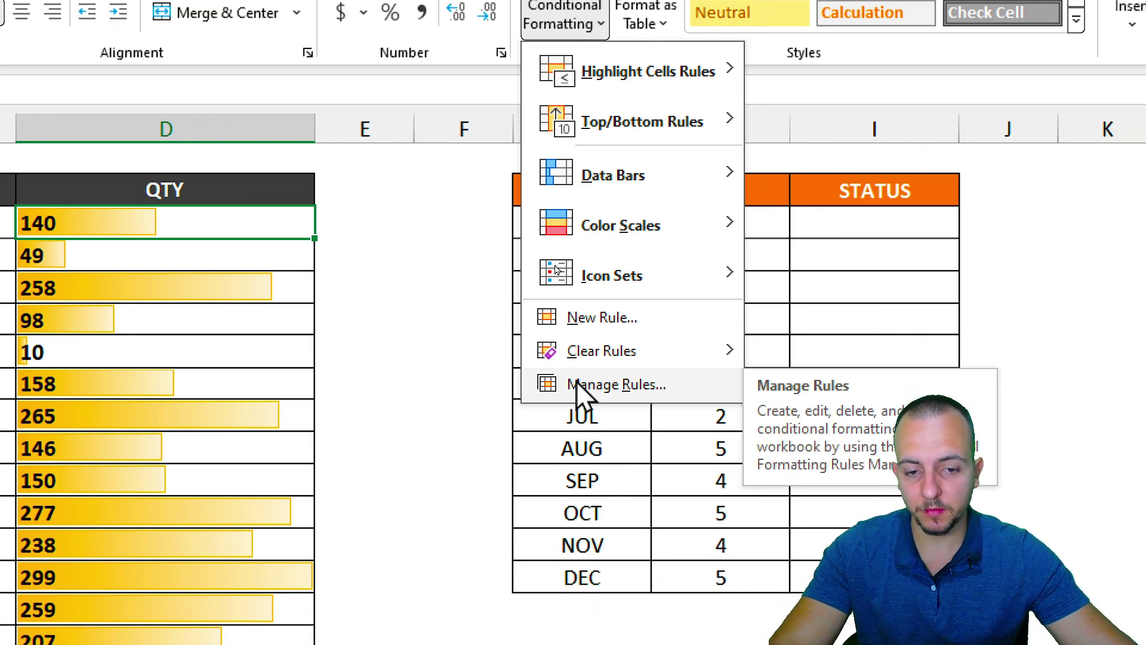
click(575, 382)
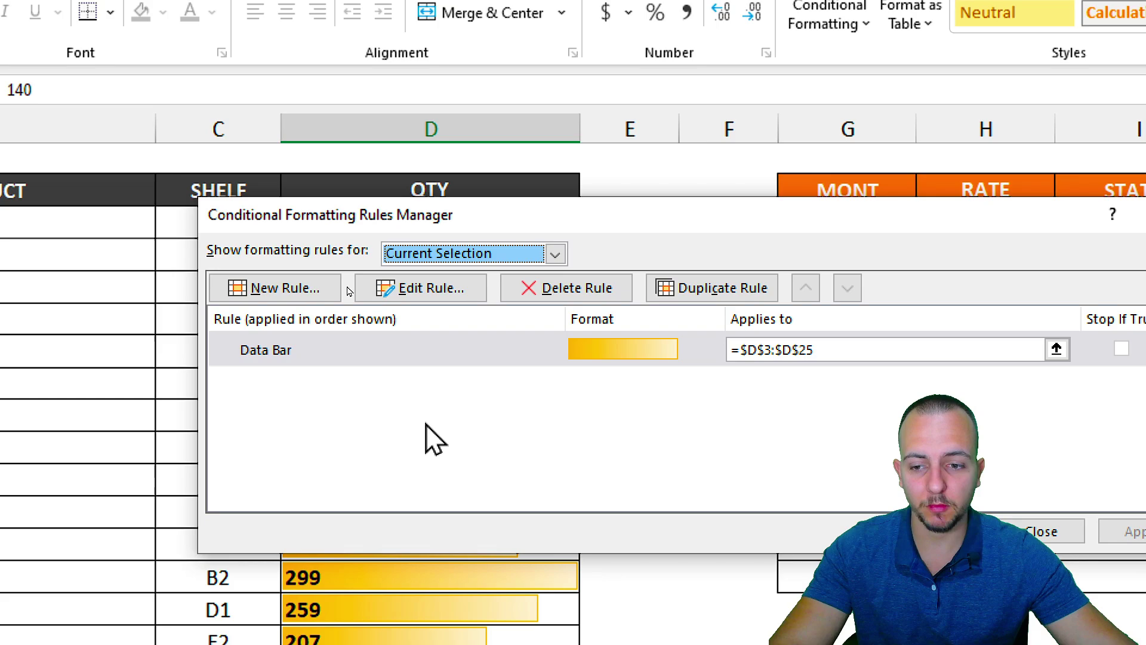
click(316, 359)
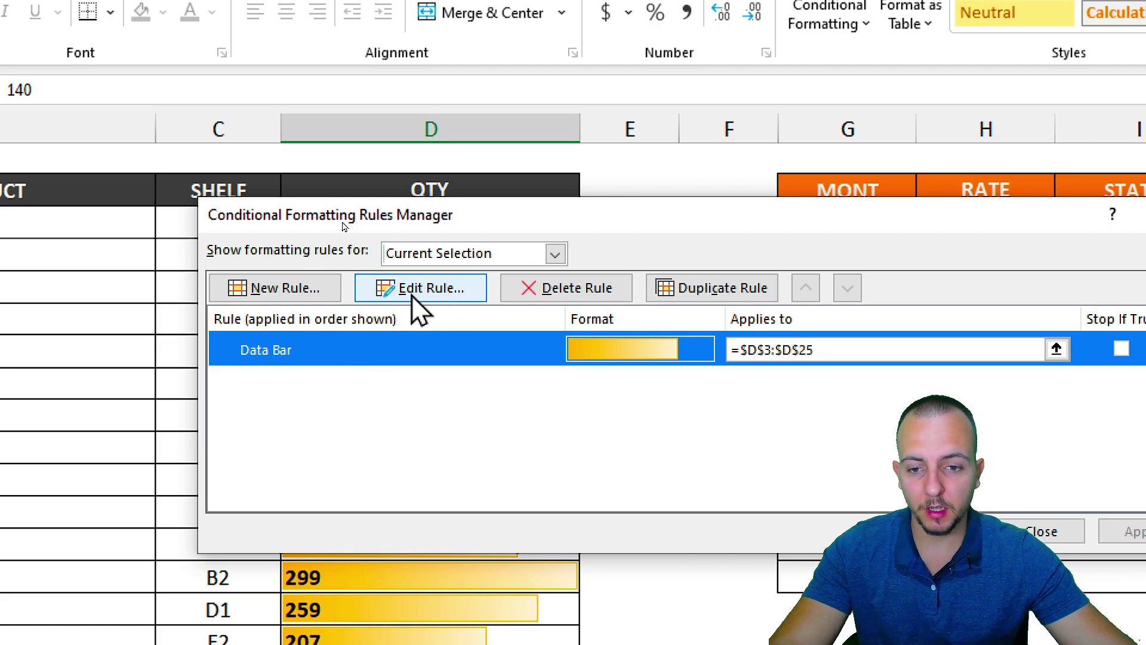
double_click(352, 357)
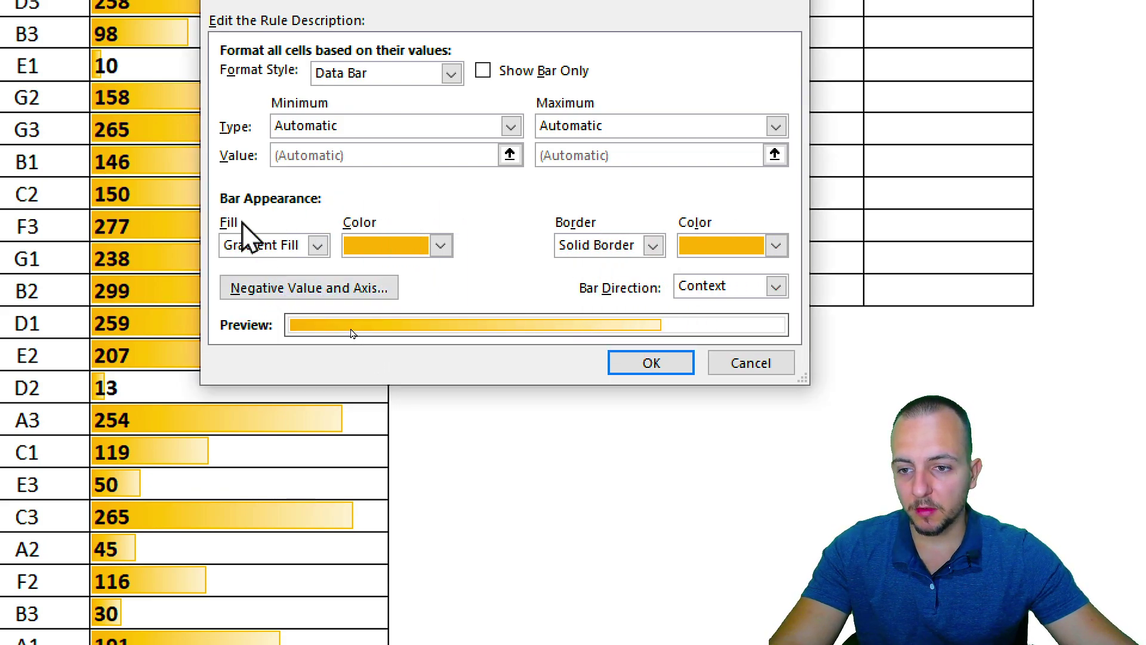
Step: Switch the bar fill to Solid Fill and back to Gradient Fill
click(303, 253)
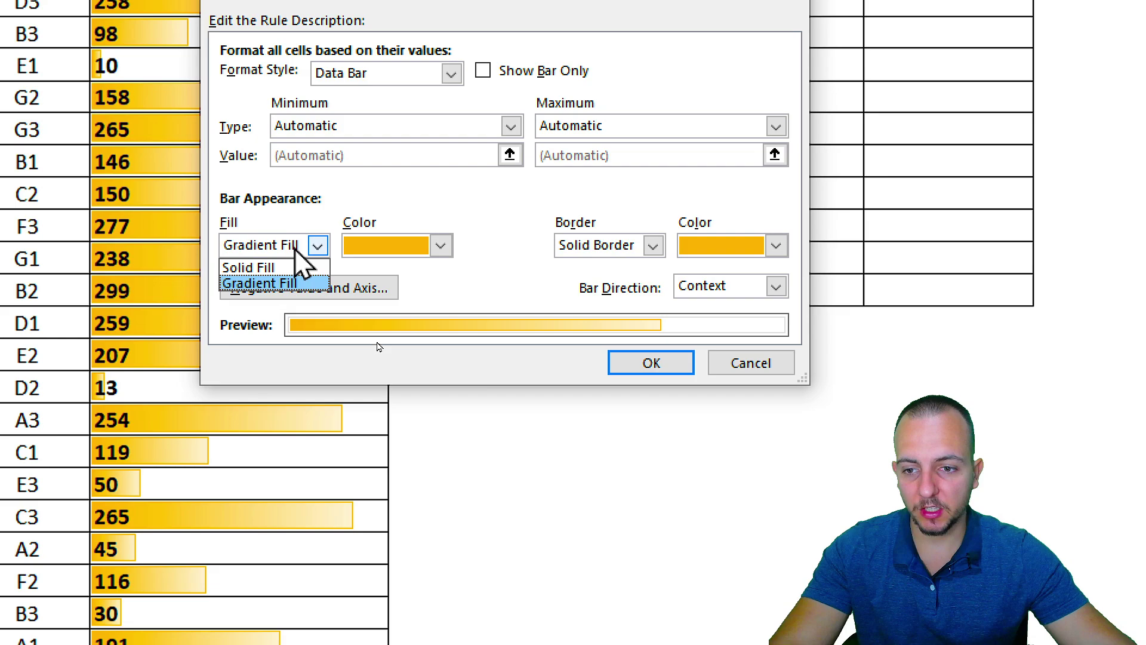
click(254, 266)
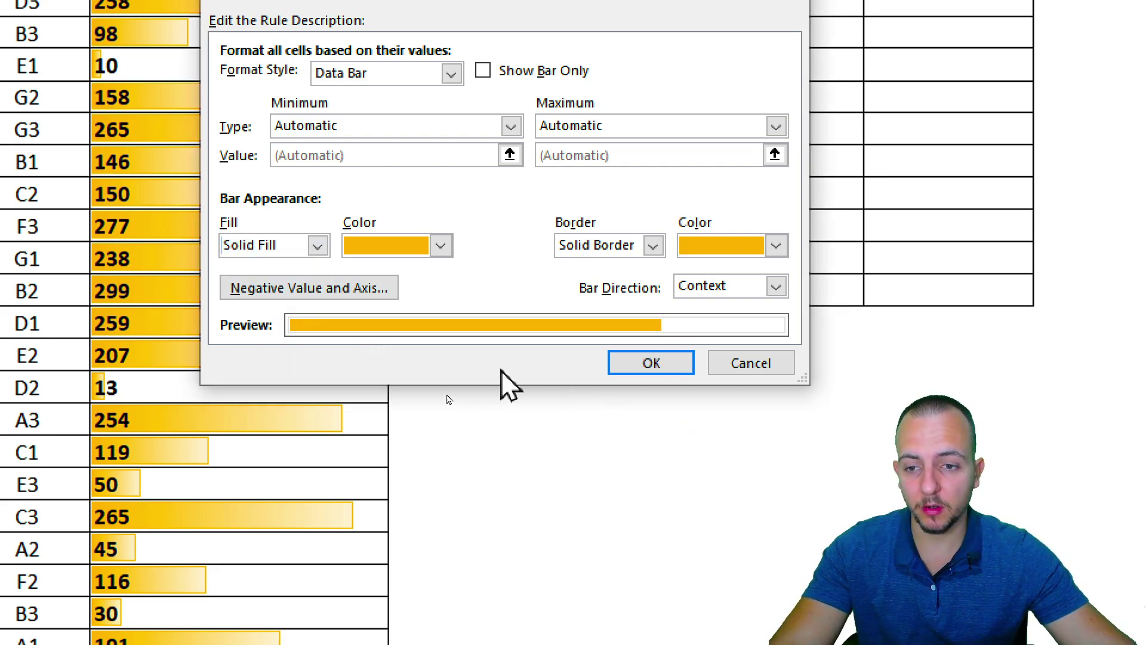
click(301, 251)
click(267, 284)
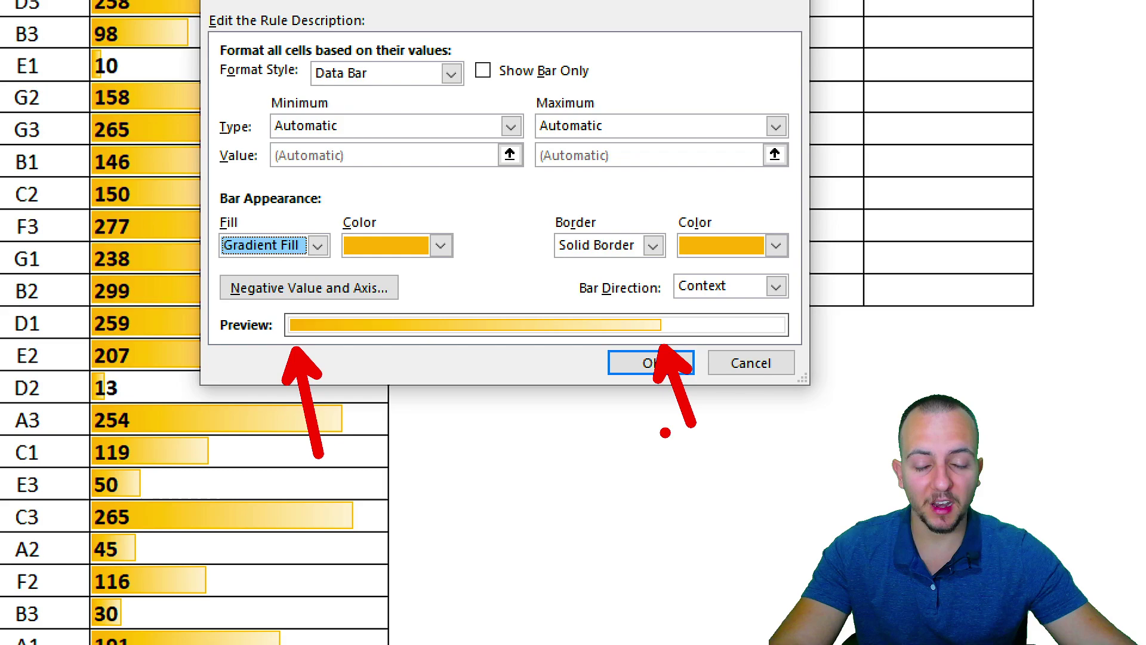
Step: Keep the fill colour, restore Solid Border, and set the border colour to black
click(441, 245)
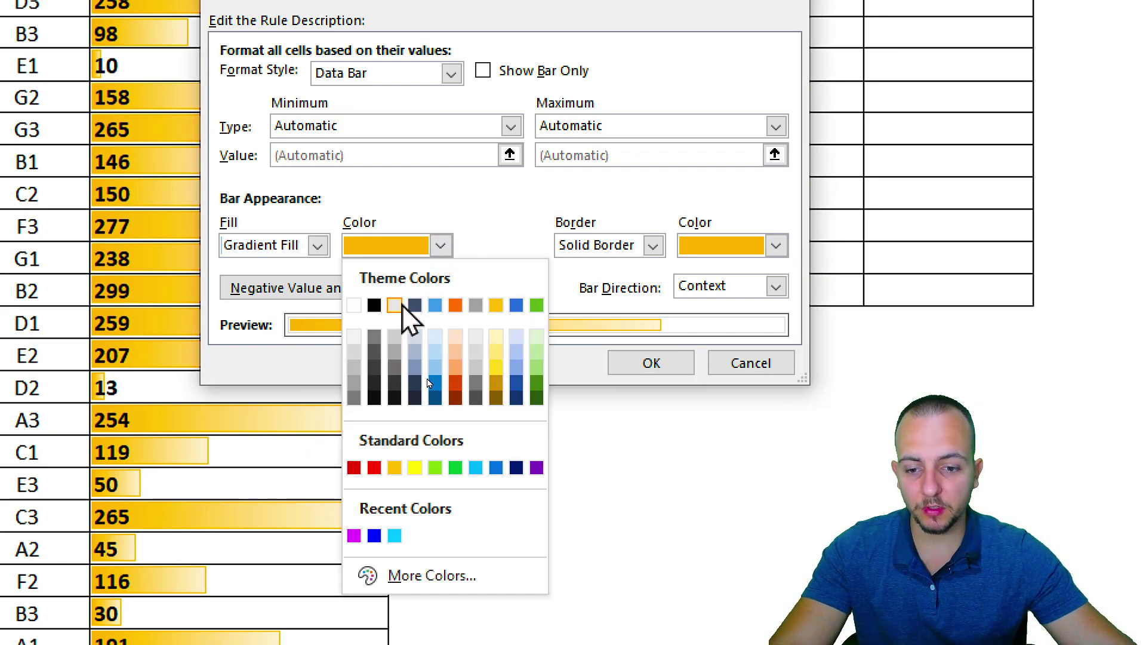
click(583, 317)
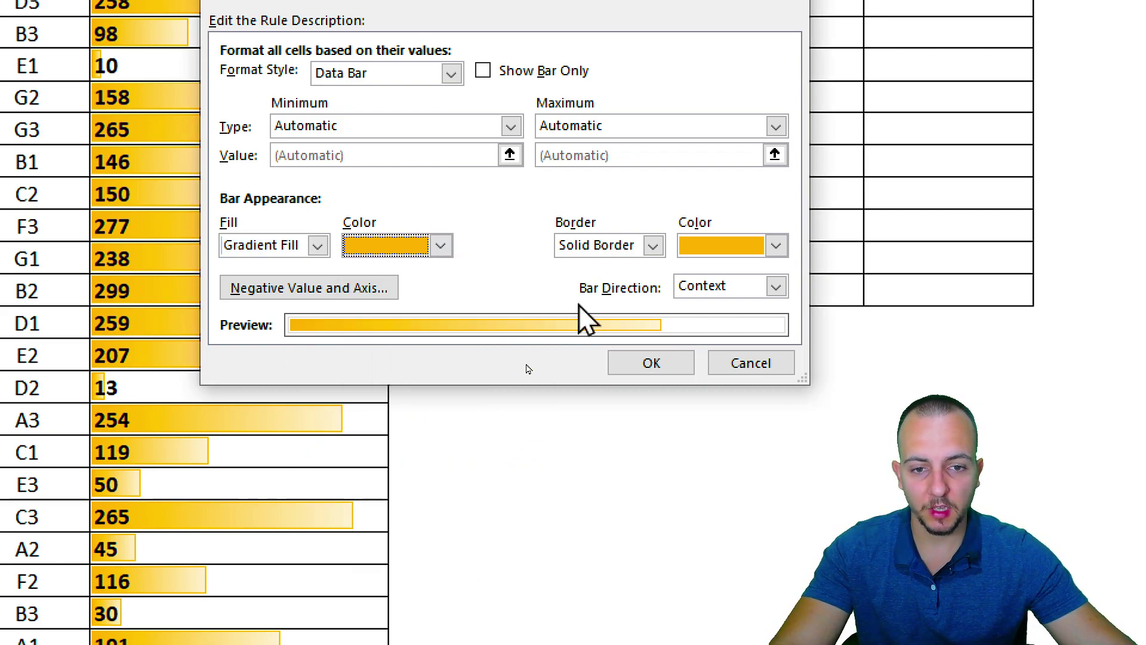
click(654, 245)
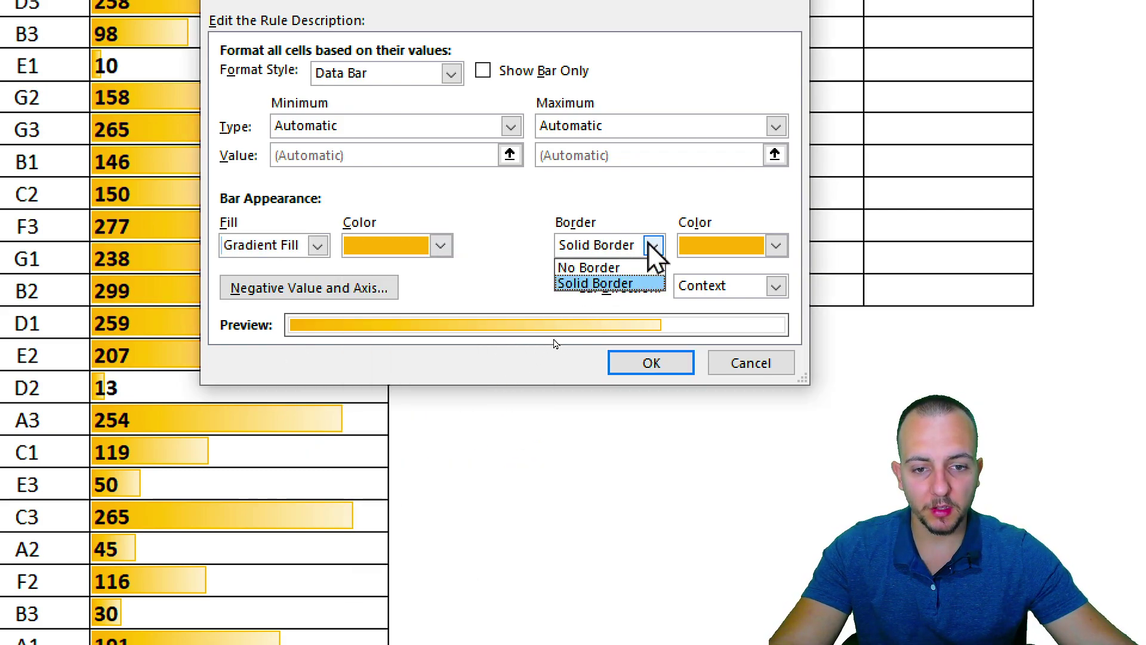
click(613, 268)
click(612, 245)
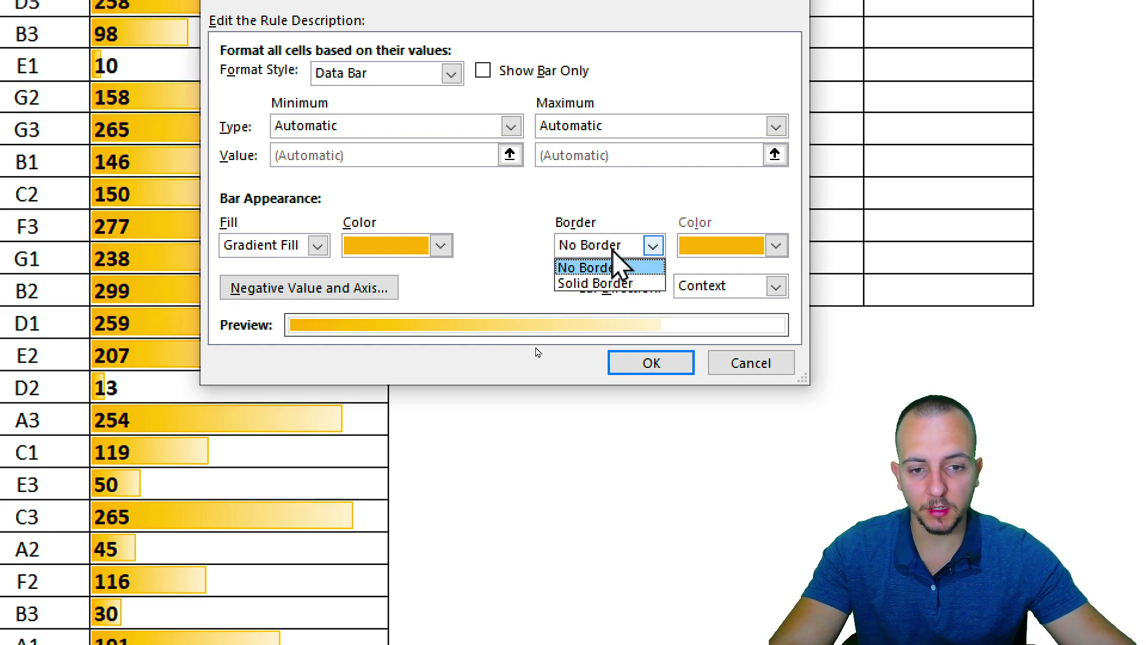
click(606, 284)
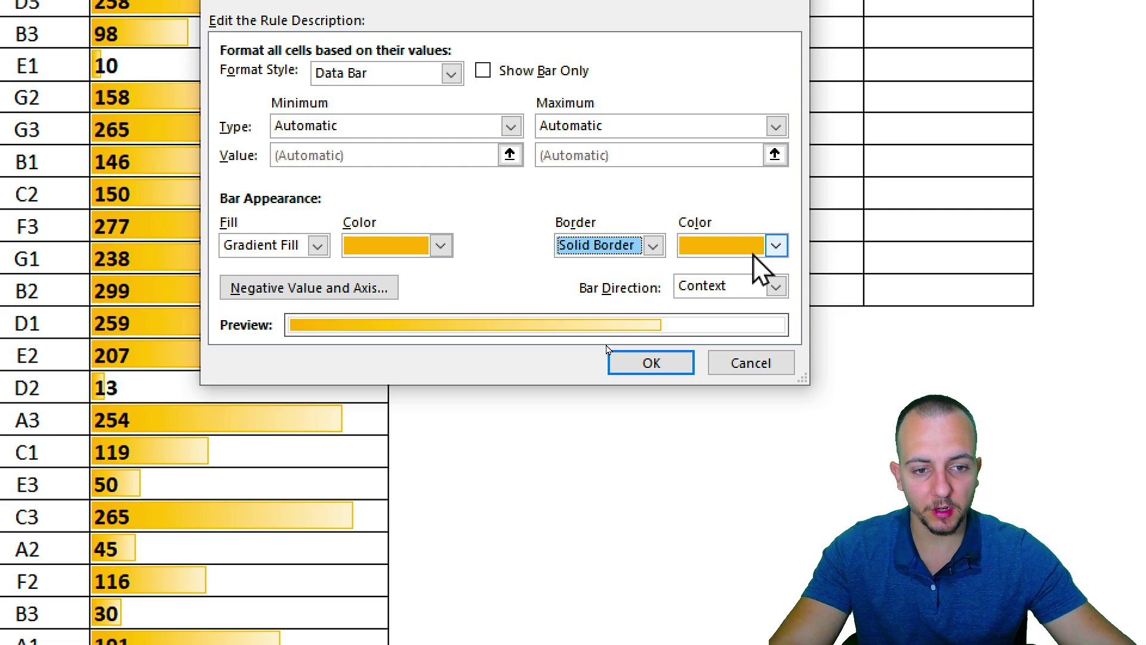
click(773, 246)
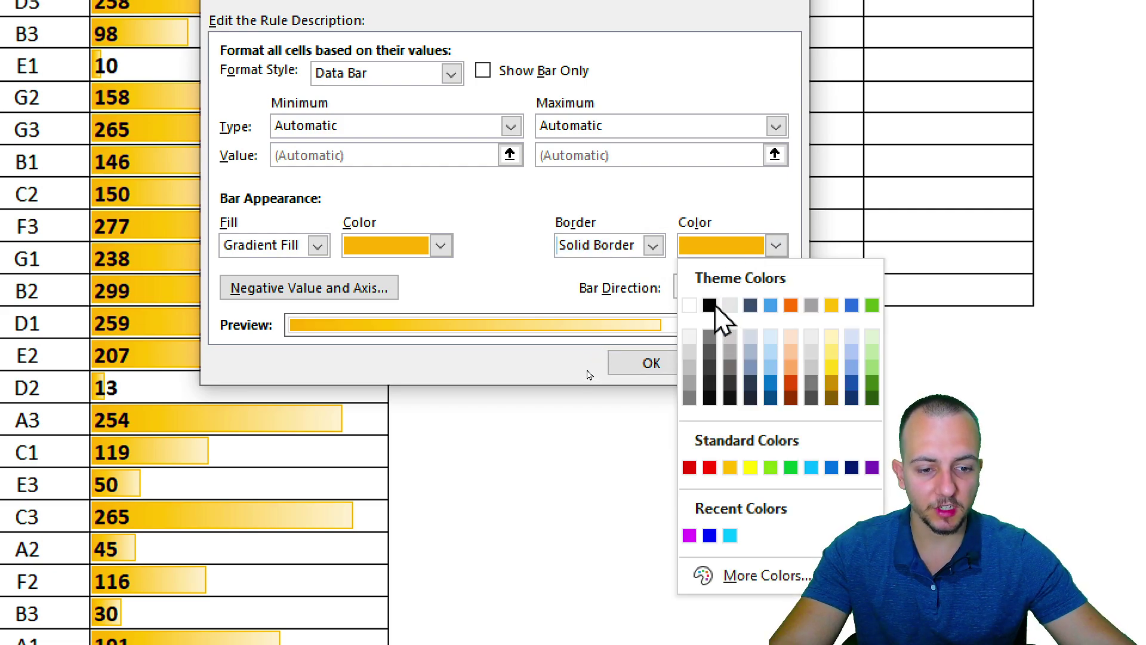
click(711, 305)
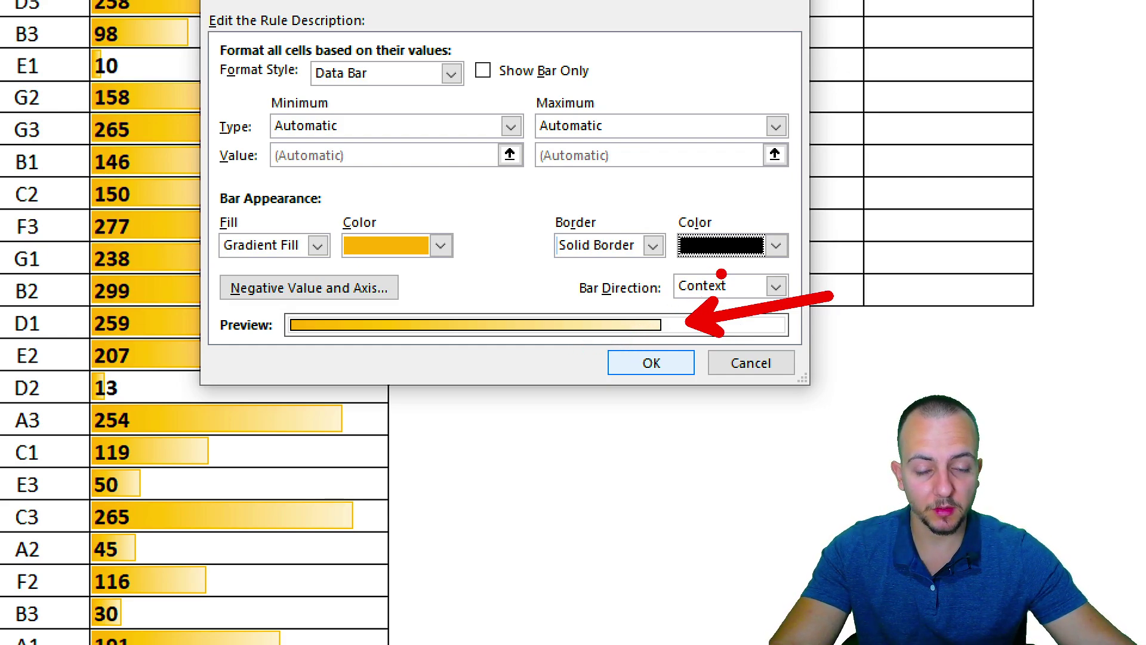
click(720, 257)
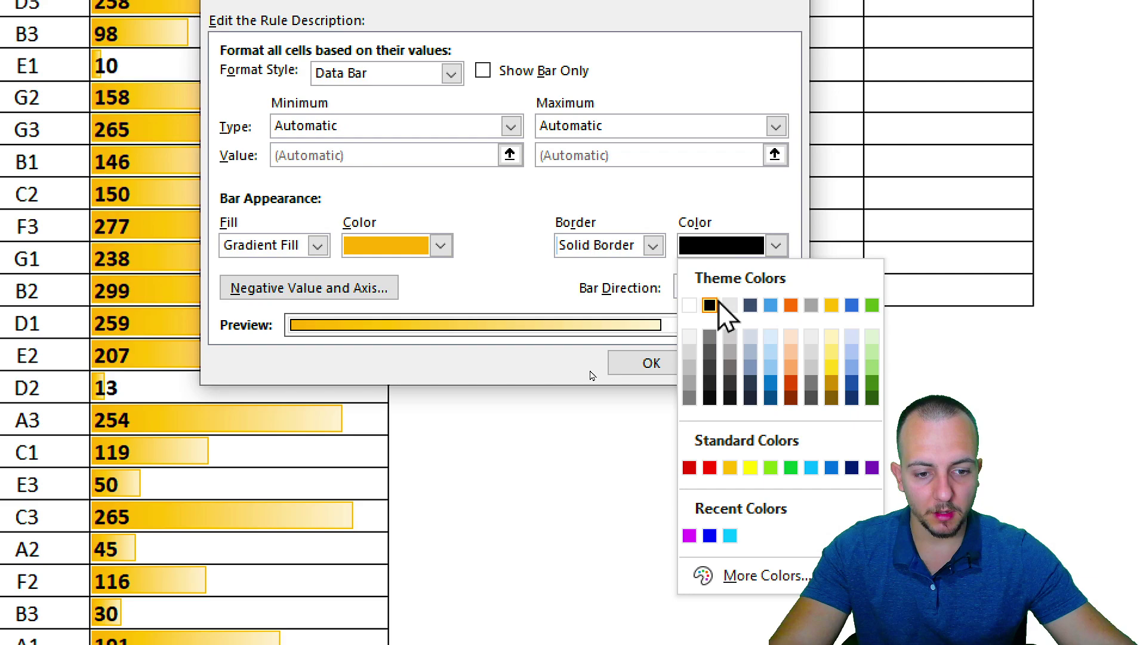
Step: Pick gold for the border, then cancel the rule edit and close the Rules Manager
click(730, 468)
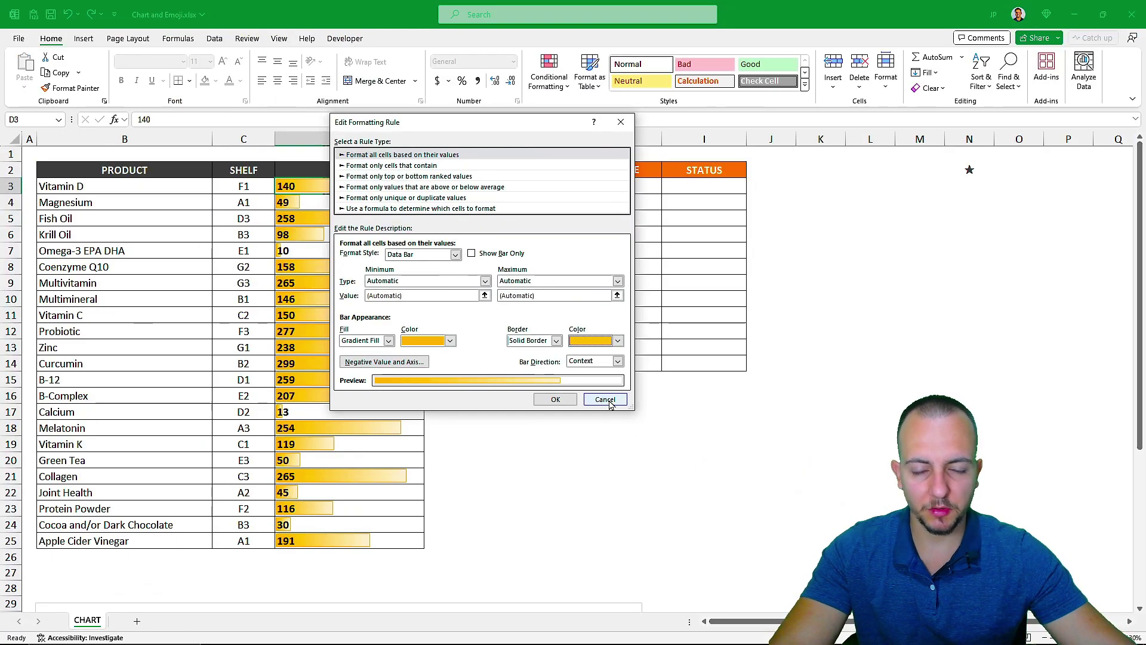
click(605, 399)
key(Return)
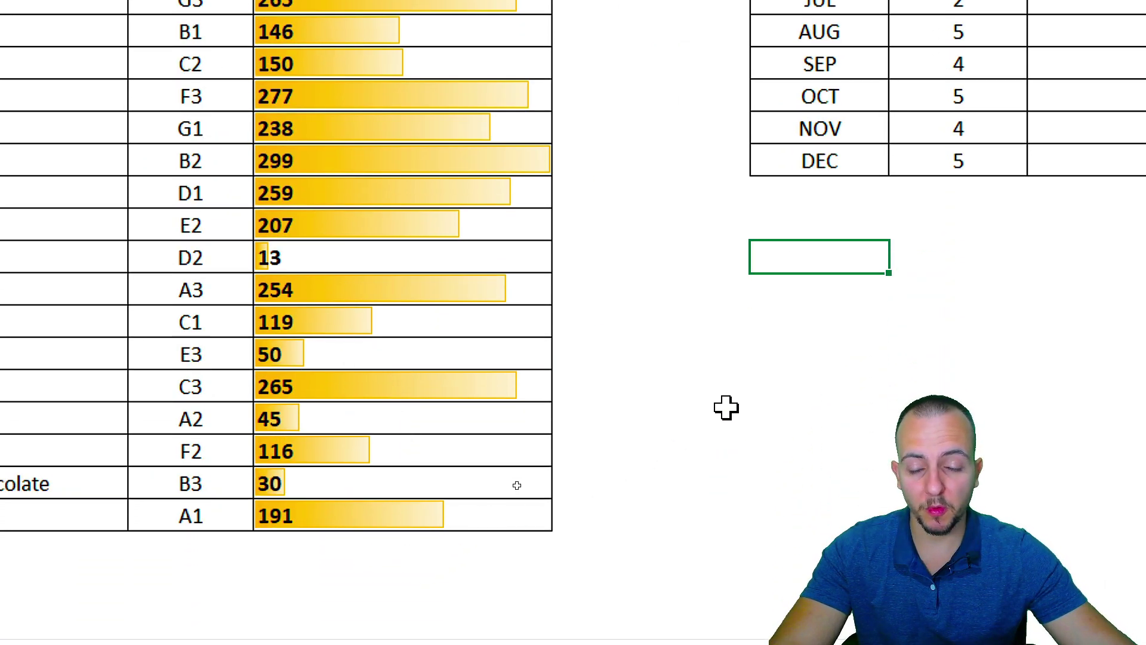
click(585, 203)
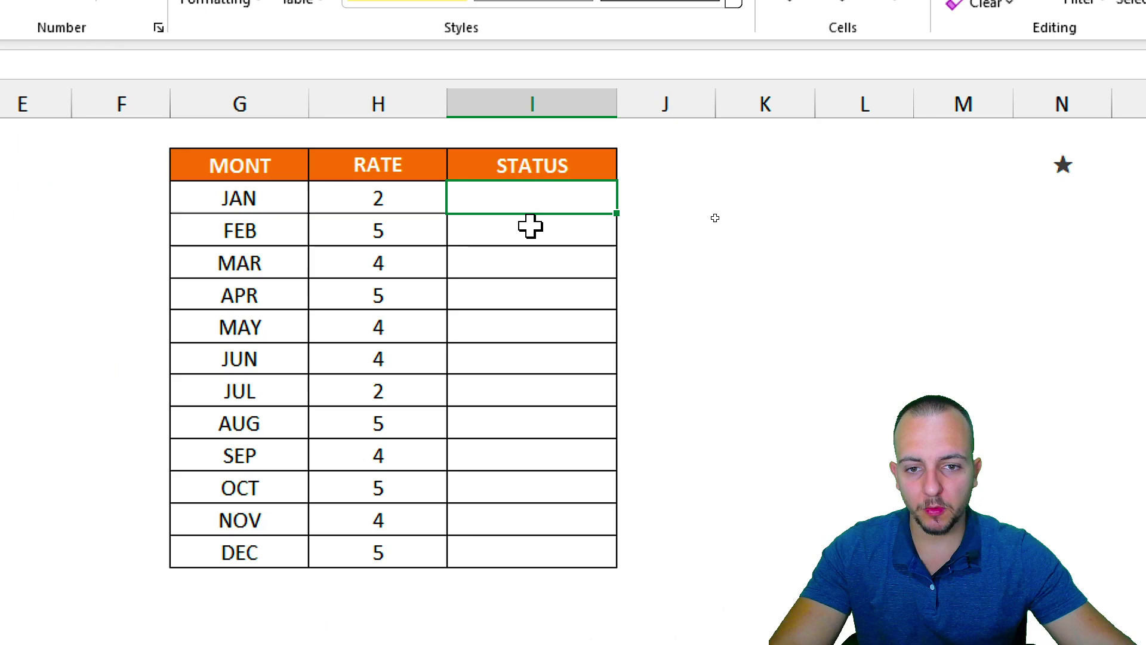
text(=)
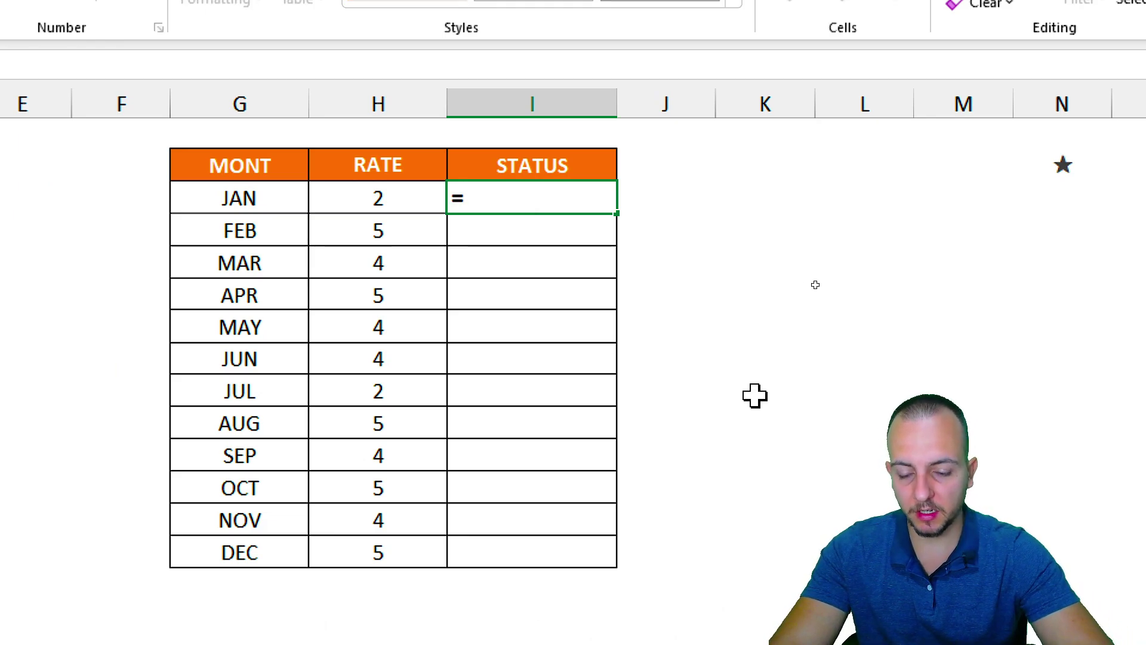
text(REP)
key(Down)
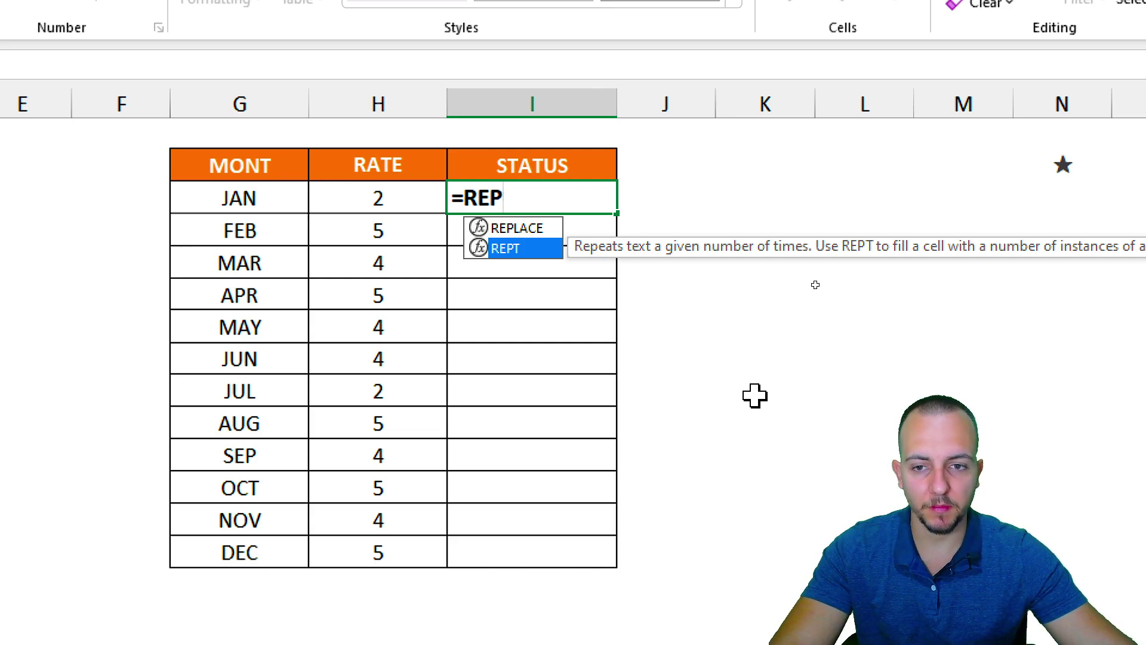
key(Escape)
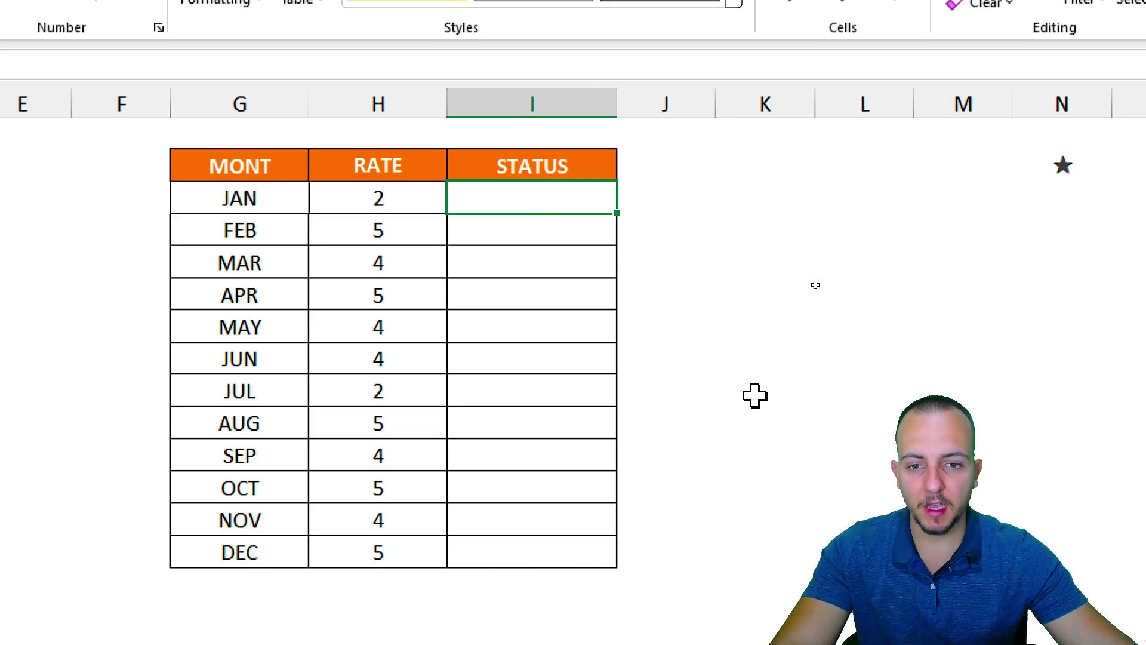
click(250, 178)
key(Return)
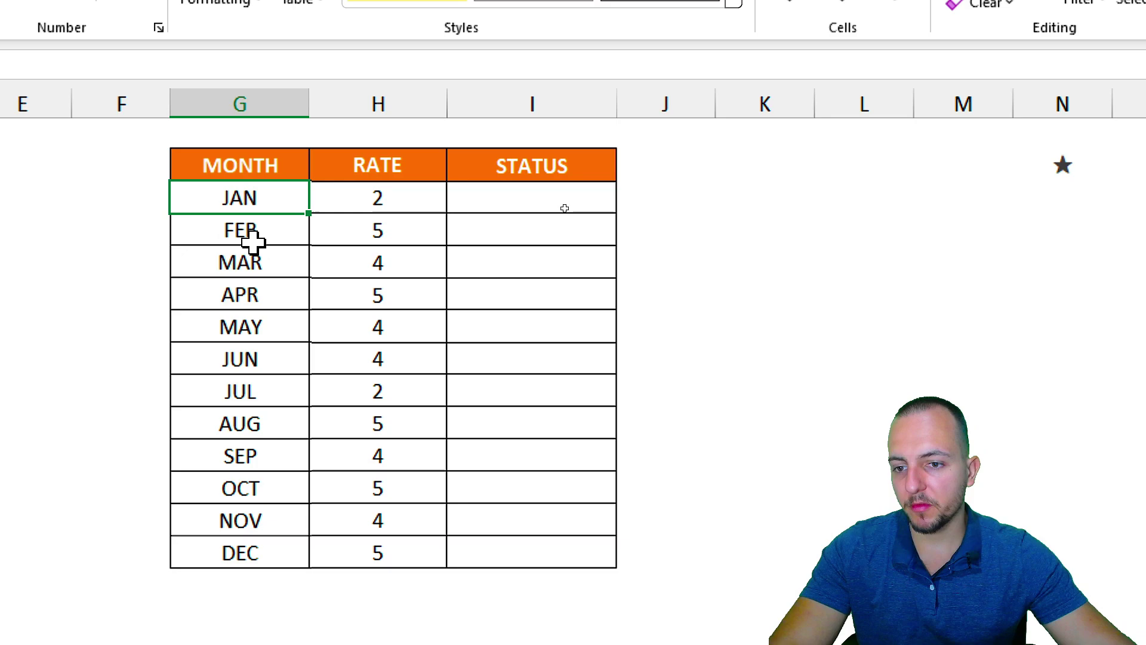
click(253, 240)
click(262, 263)
click(258, 295)
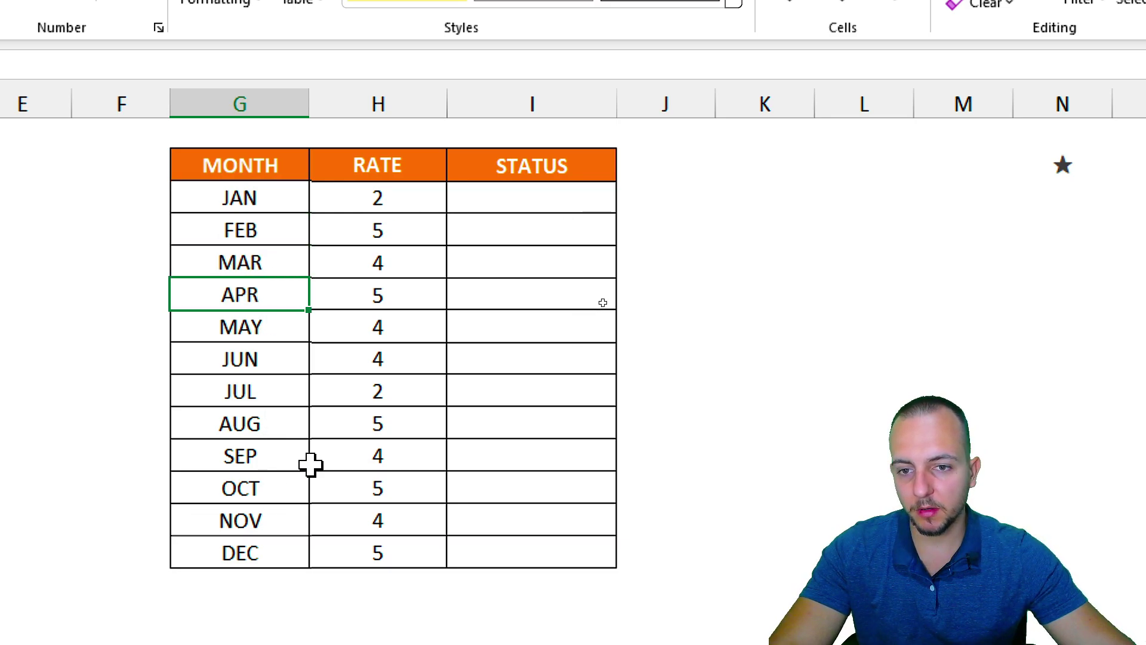
drag(417, 162, 382, 553)
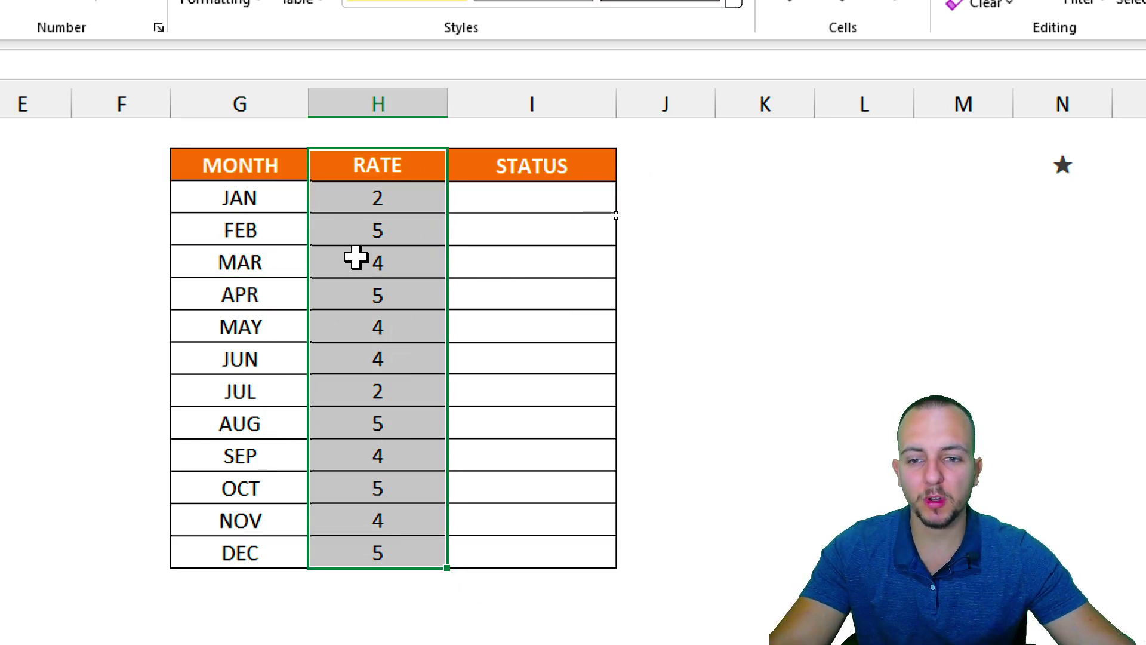
drag(550, 158, 499, 556)
click(521, 197)
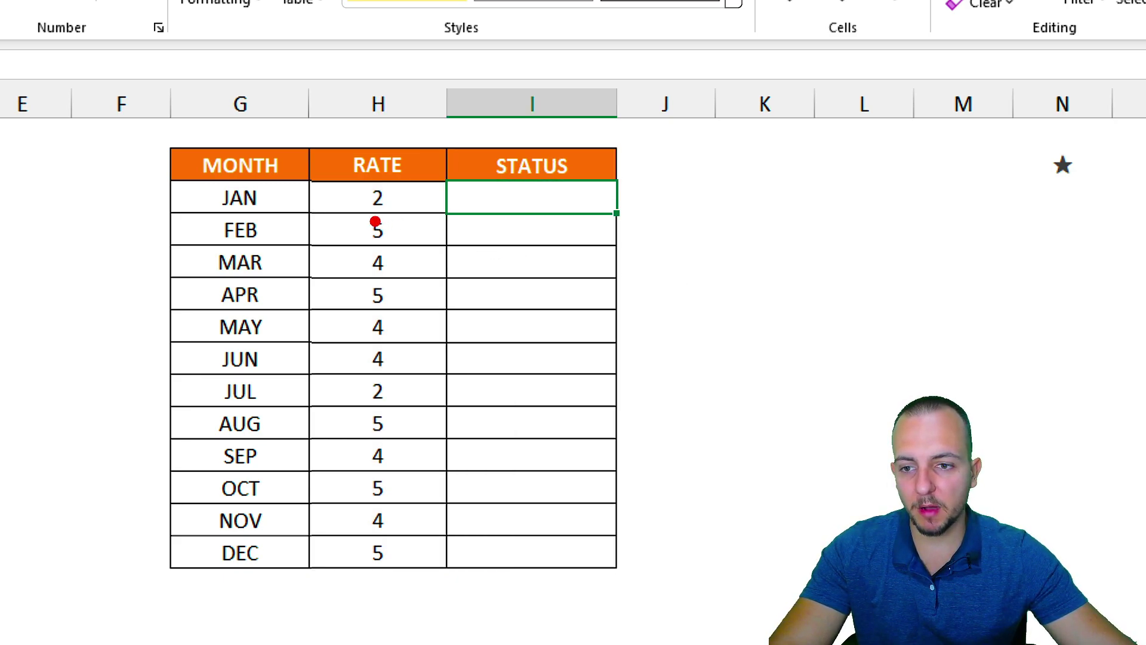
drag(360, 179, 400, 213)
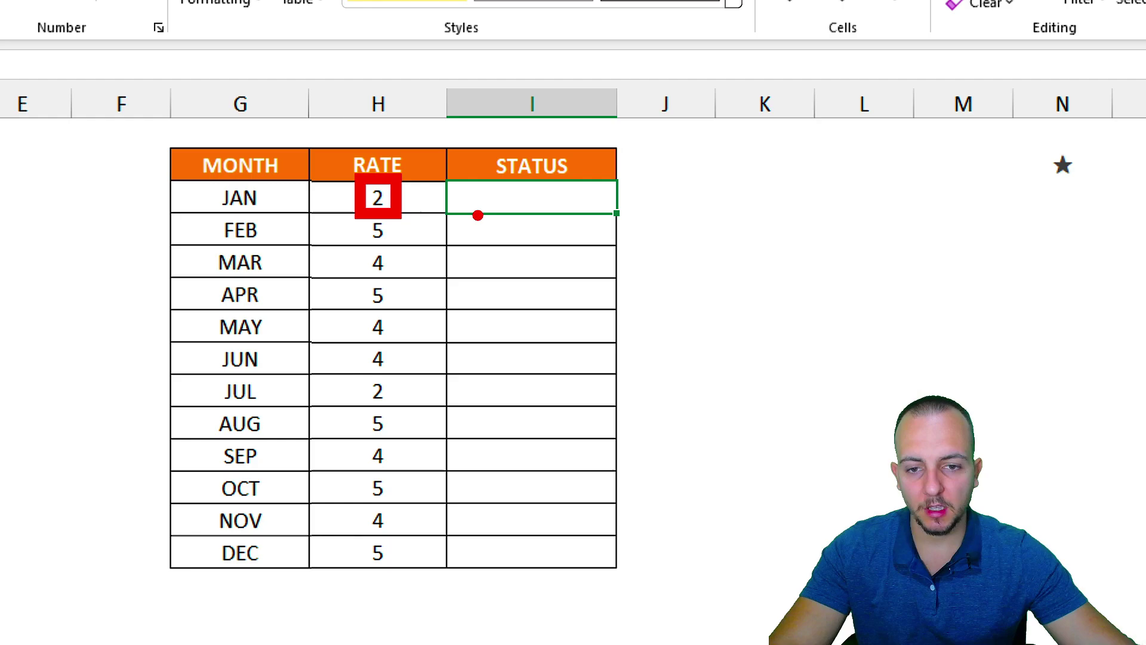
drag(478, 208, 457, 232)
mouse_move(554, 230)
mouse_down()
mouse_move(574, 203)
mouse_move(540, 237)
mouse_up()
mouse_move(360, 207)
mouse_down()
mouse_move(406, 251)
mouse_move(472, 224)
mouse_move(522, 257)
mouse_move(514, 271)
mouse_up()
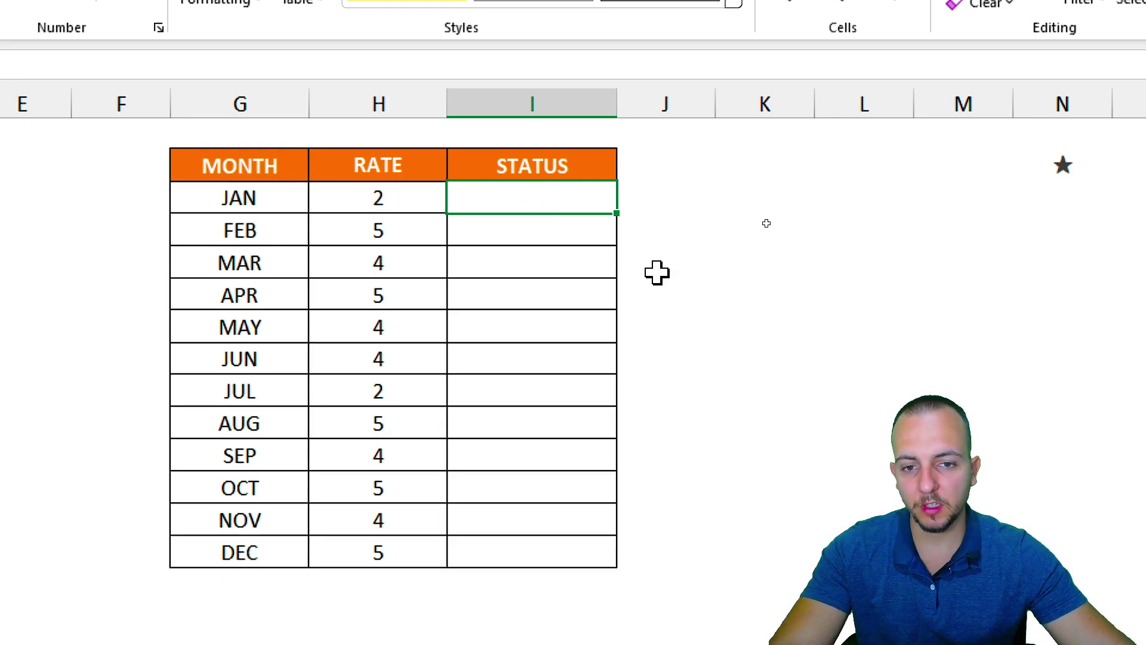
drag(545, 194, 499, 537)
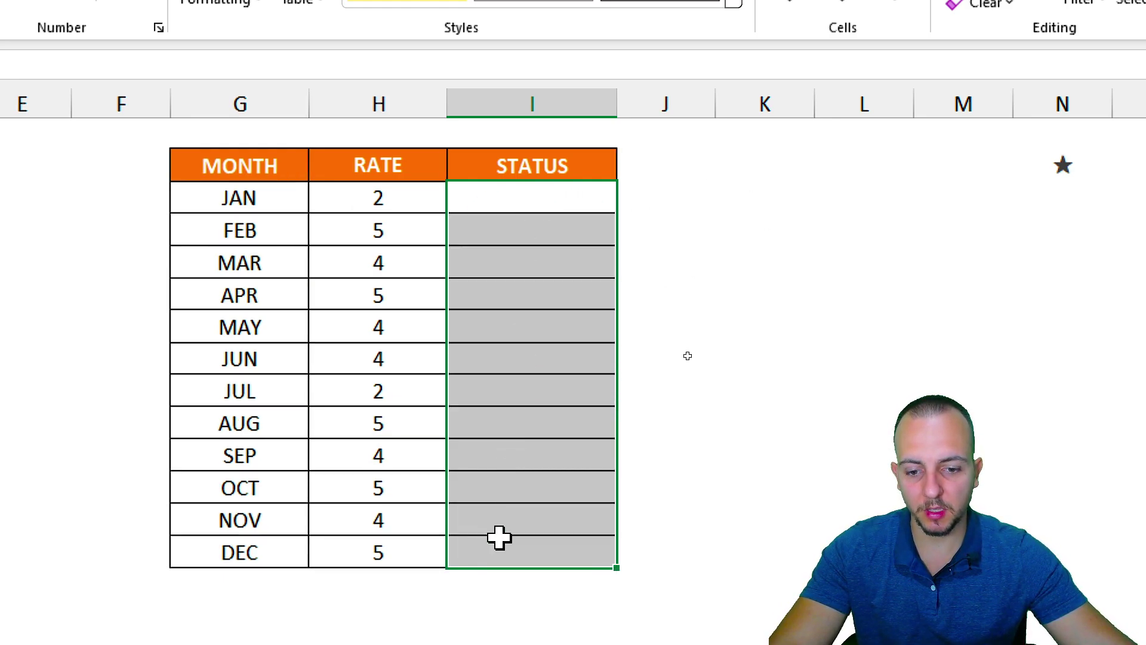
Step: Enter =REPT("x",H3) in JAN's STATUS cell I3, showing xx
click(500, 207)
text(=REPT)
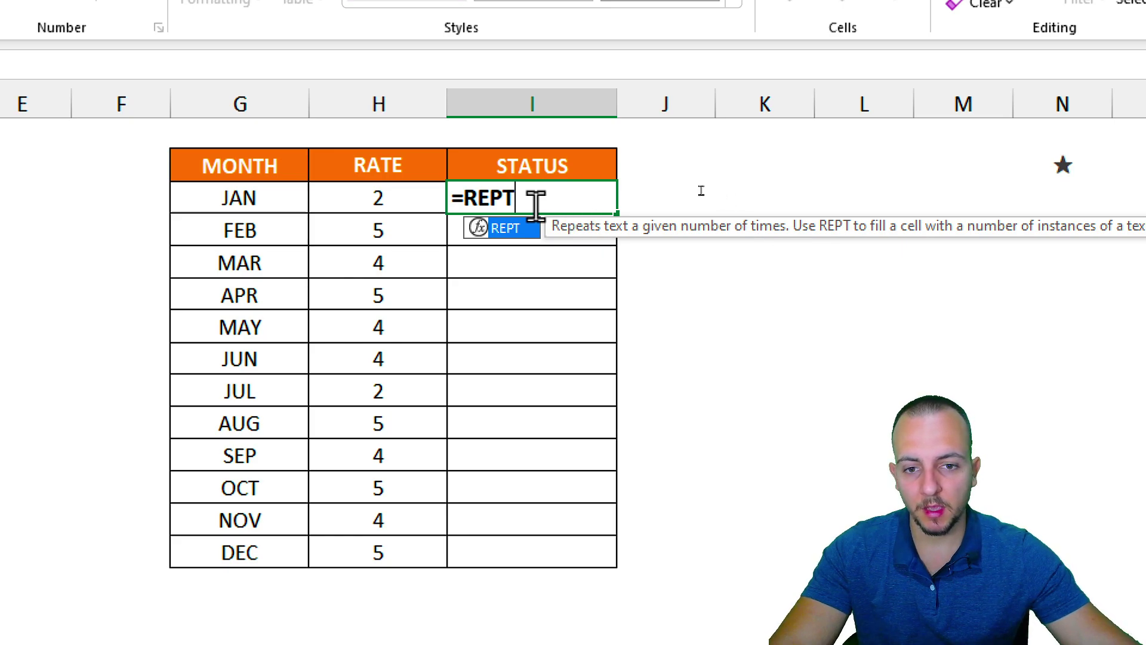
double_click(512, 229)
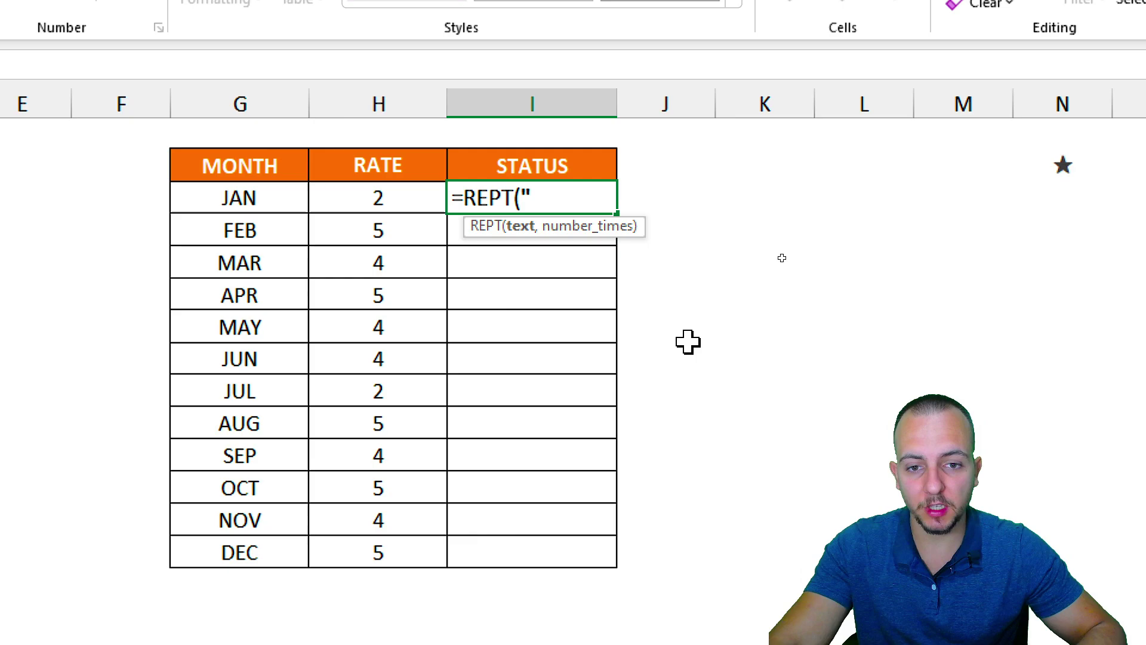
text(x)
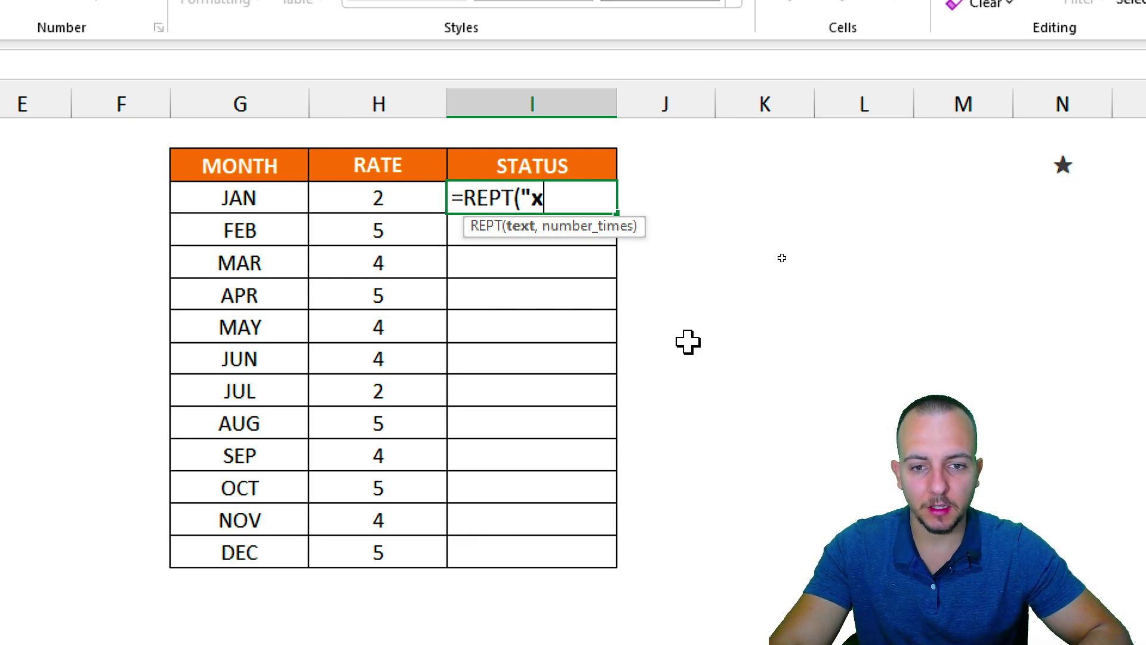
text(")
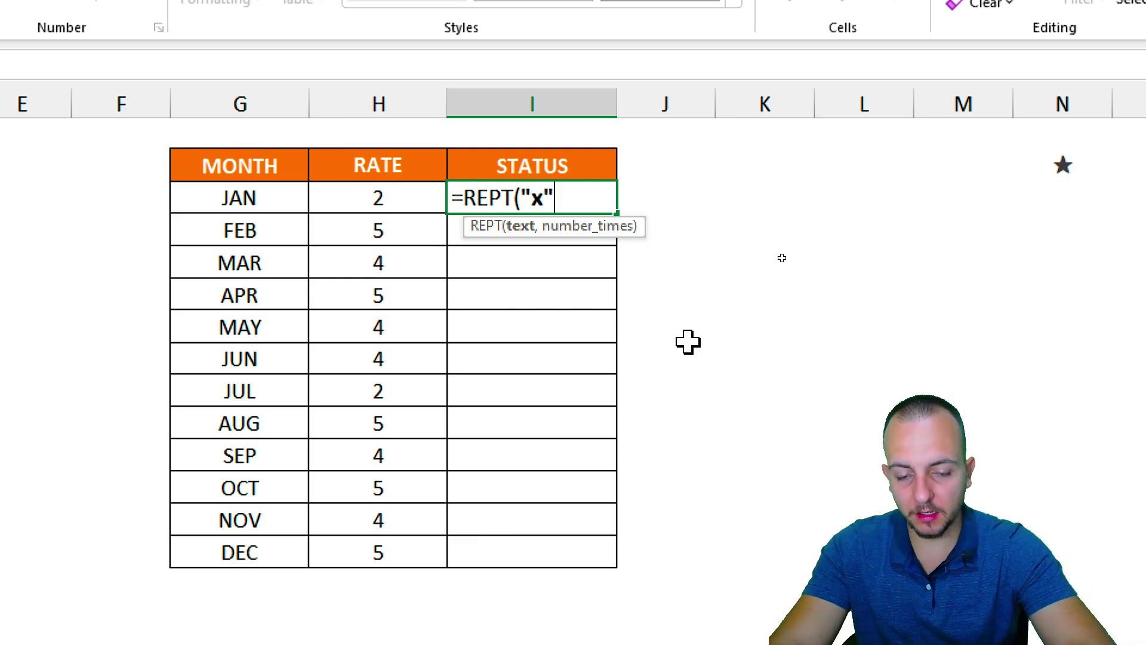
text(,)
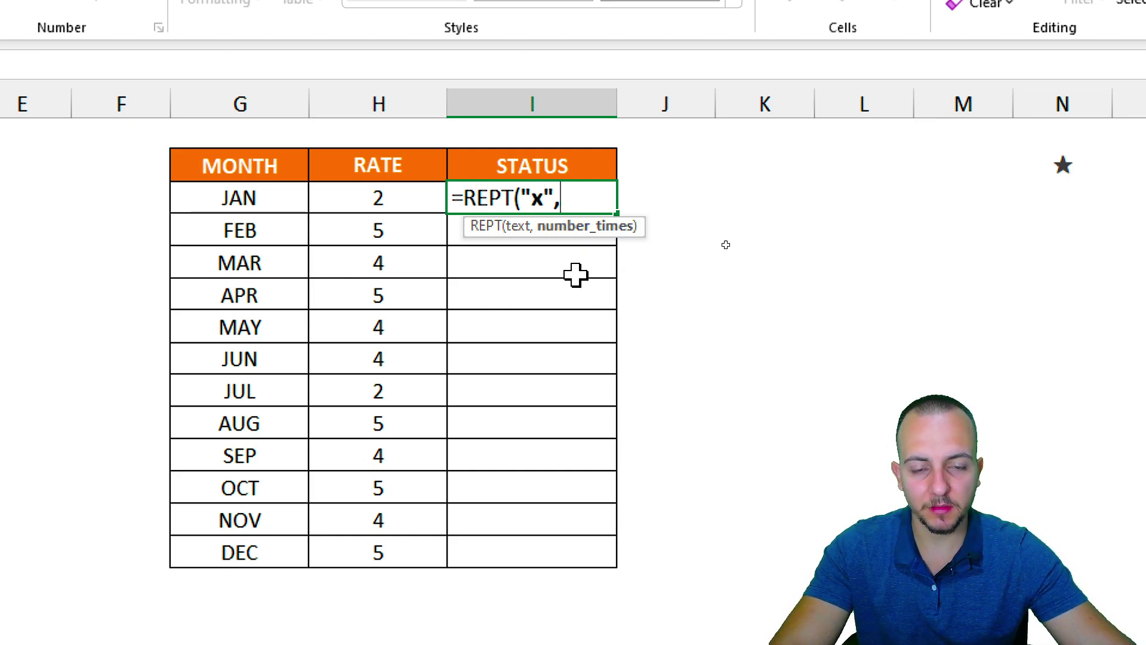
text(5)
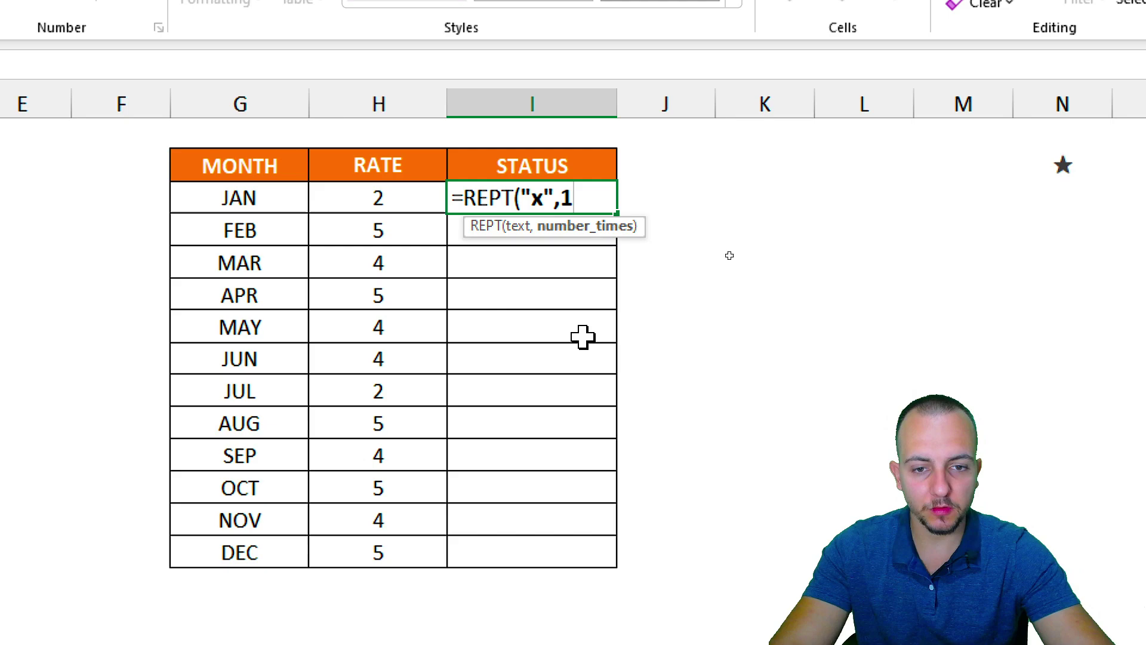
key(BackSpace)
text(2)
key(BackSpace)
text(3)
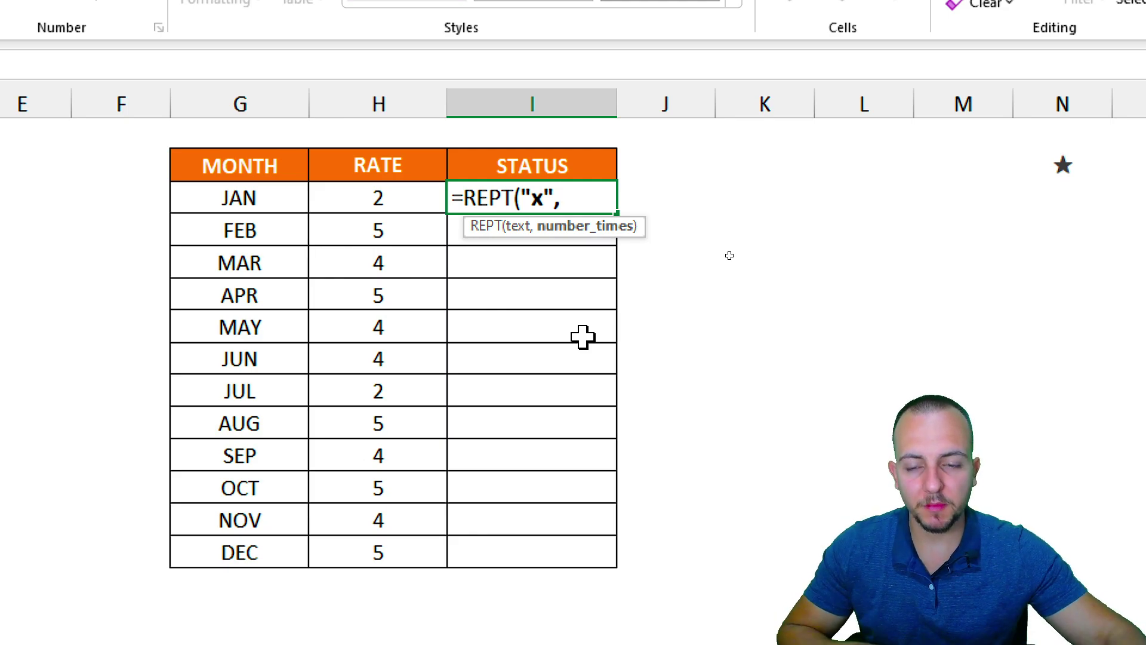
click(388, 190)
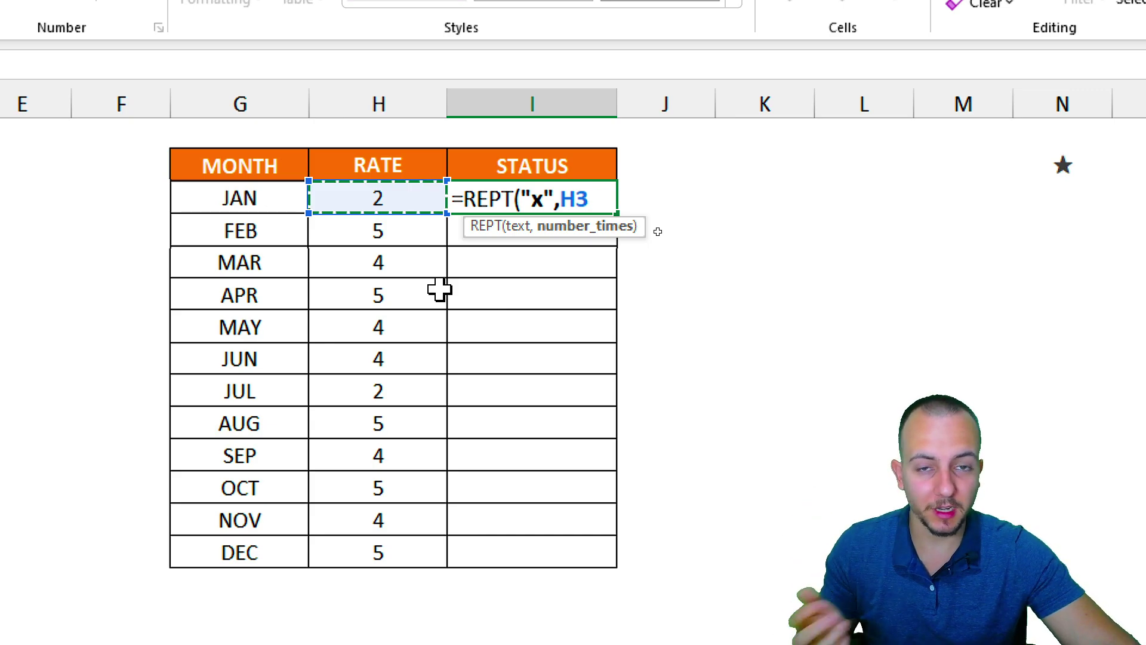
text())
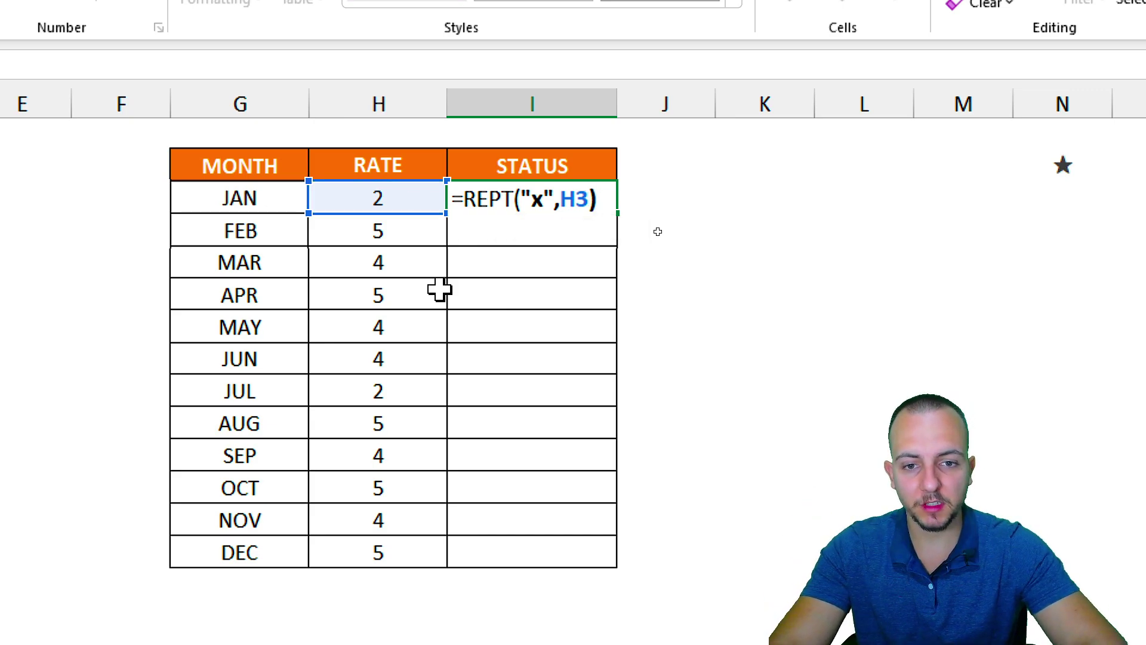
key(Return)
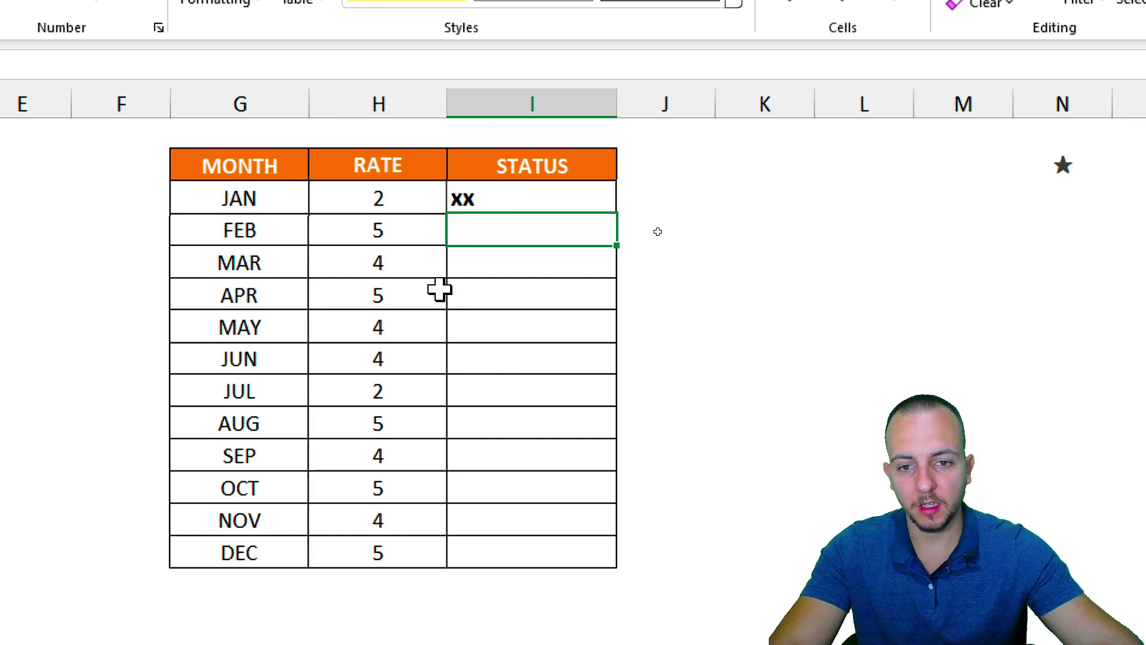
click(540, 198)
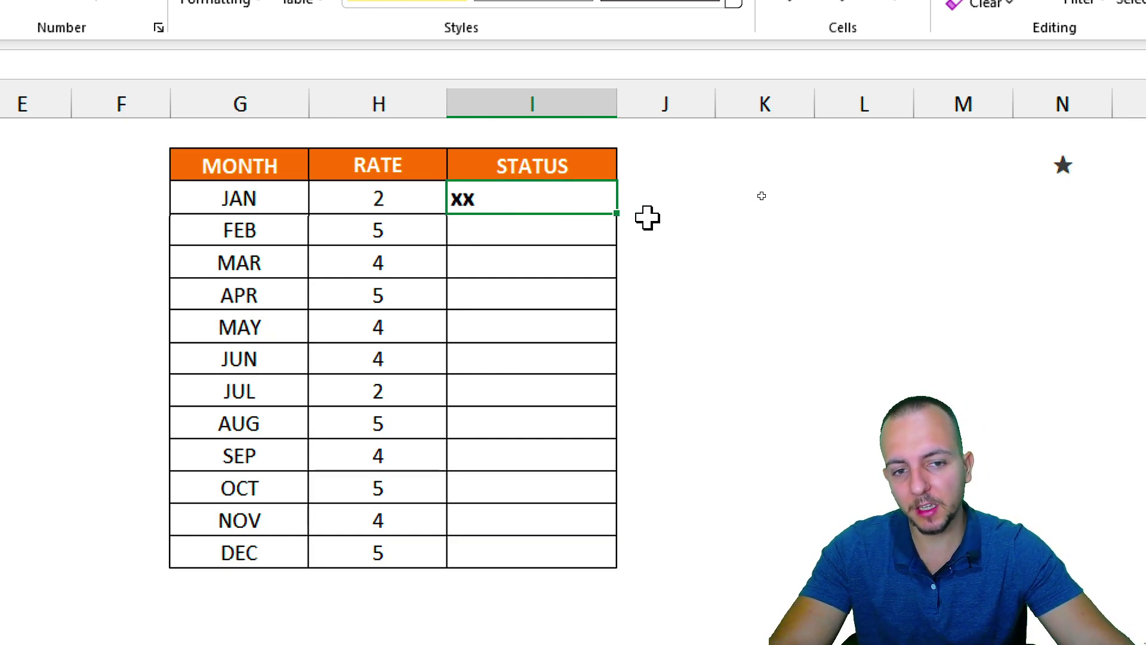
mouse_move(637, 190)
mouse_down()
mouse_move(618, 186)
mouse_move(624, 179)
mouse_up()
drag(612, 281, 652, 287)
mouse_move(631, 310)
mouse_down()
mouse_move(626, 243)
mouse_move(575, 561)
mouse_up()
click(531, 232)
click(530, 261)
click(522, 289)
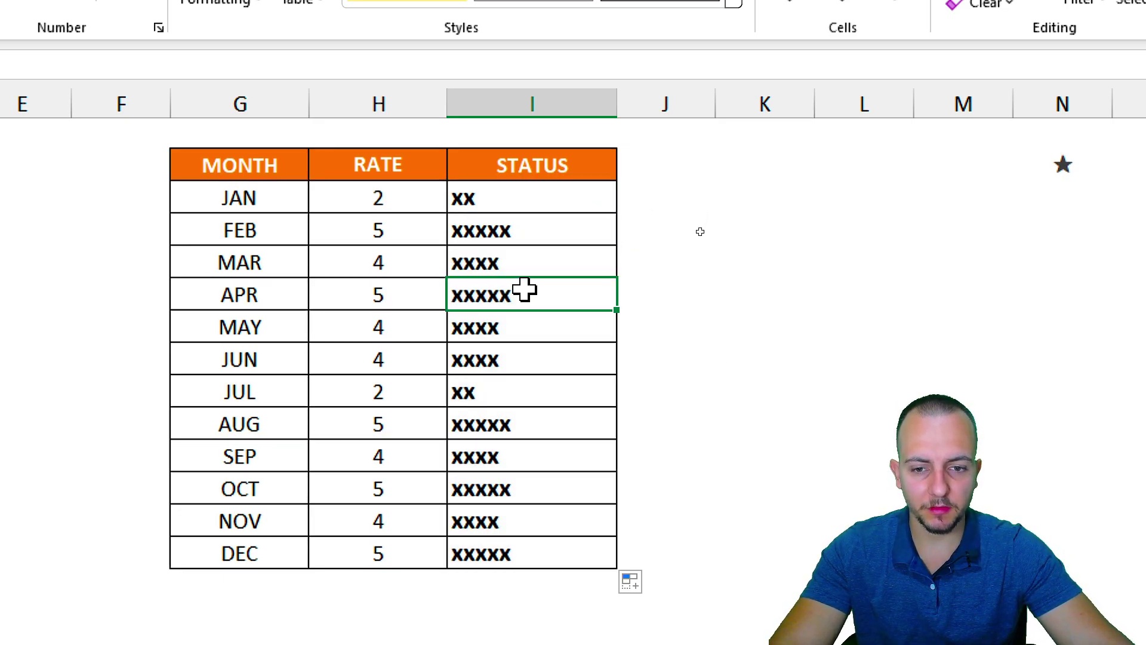
click(512, 319)
drag(439, 228, 464, 219)
click(509, 223)
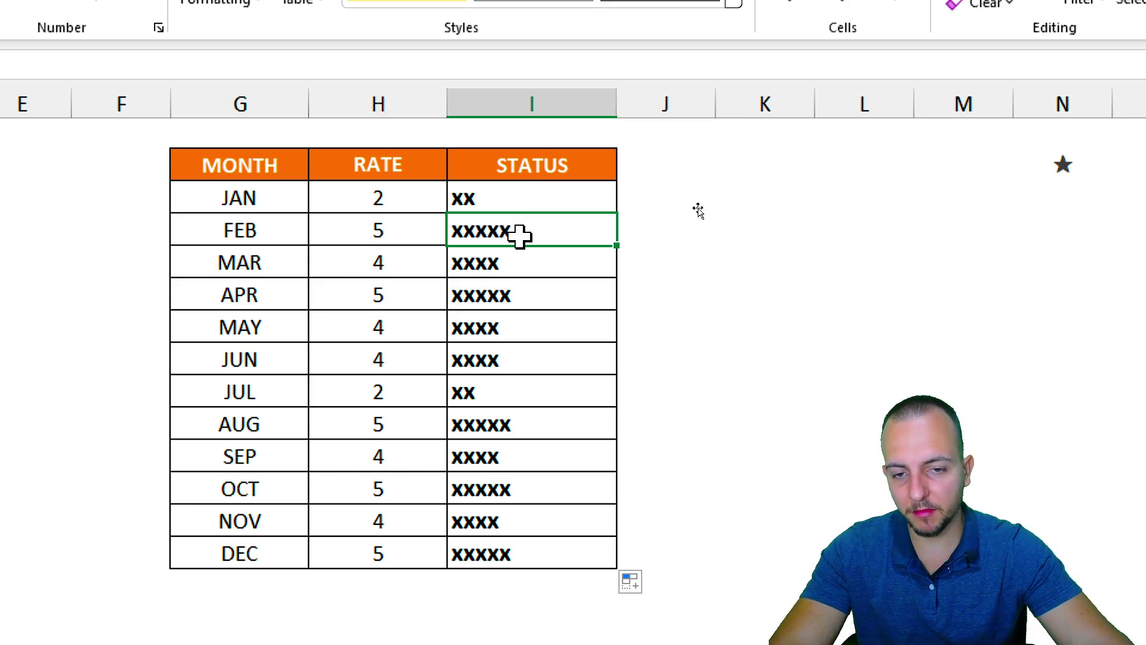
drag(524, 200, 507, 238)
key(Delete)
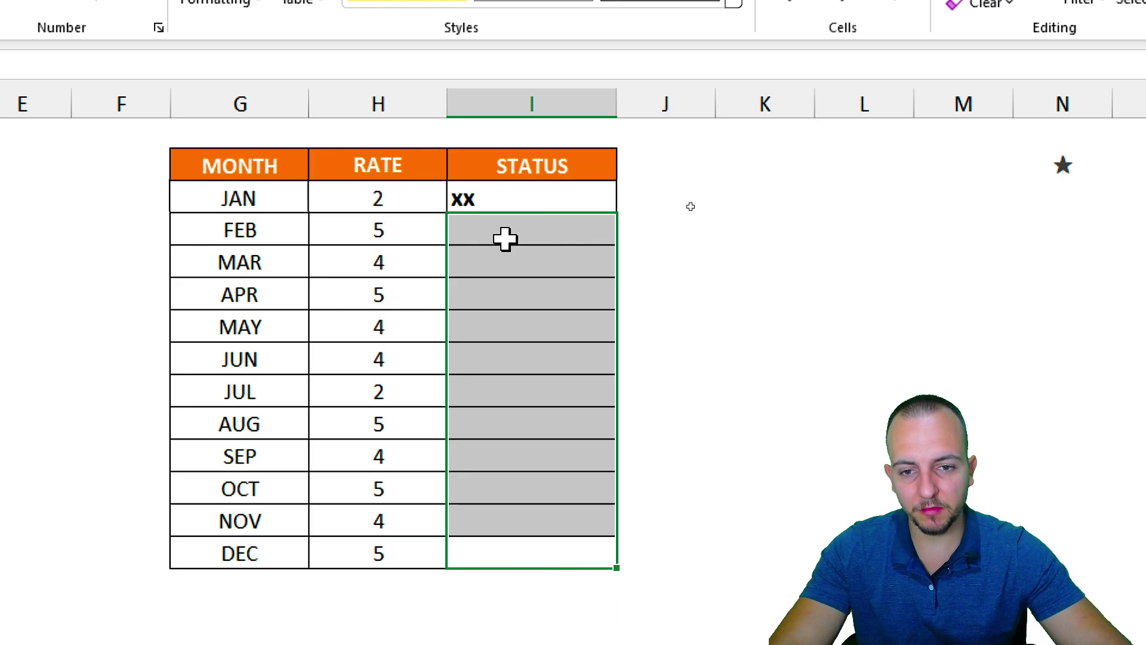
click(486, 189)
Step: Replace the x in I3's REPT formula with an outline star ☆ from the emoji picker
double_click(487, 189)
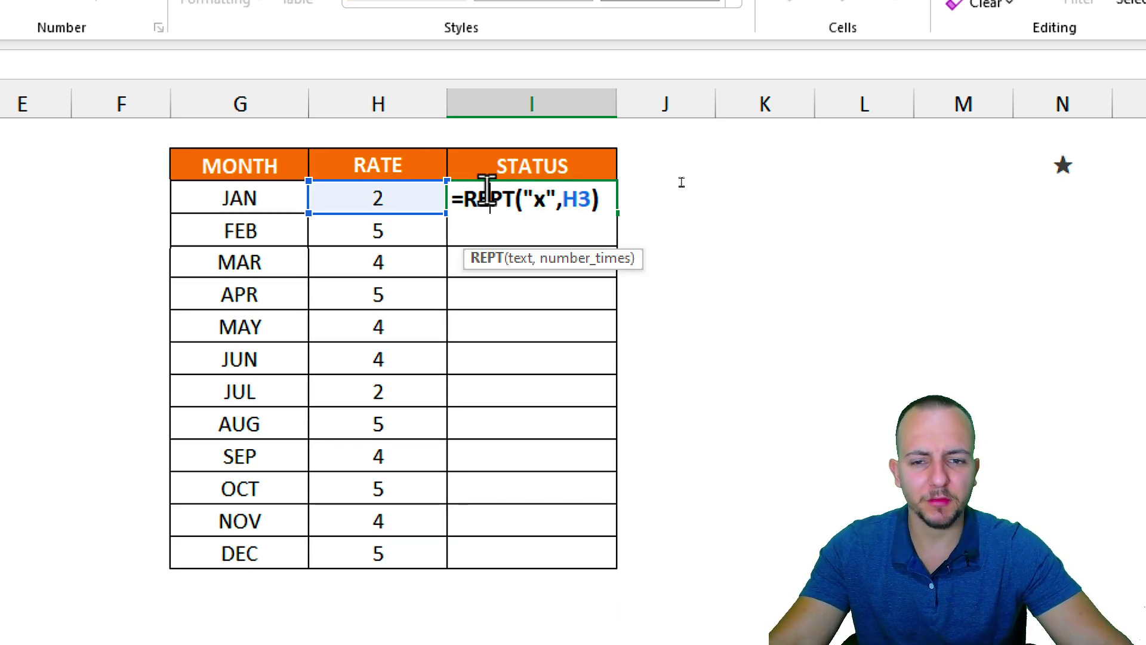
double_click(539, 202)
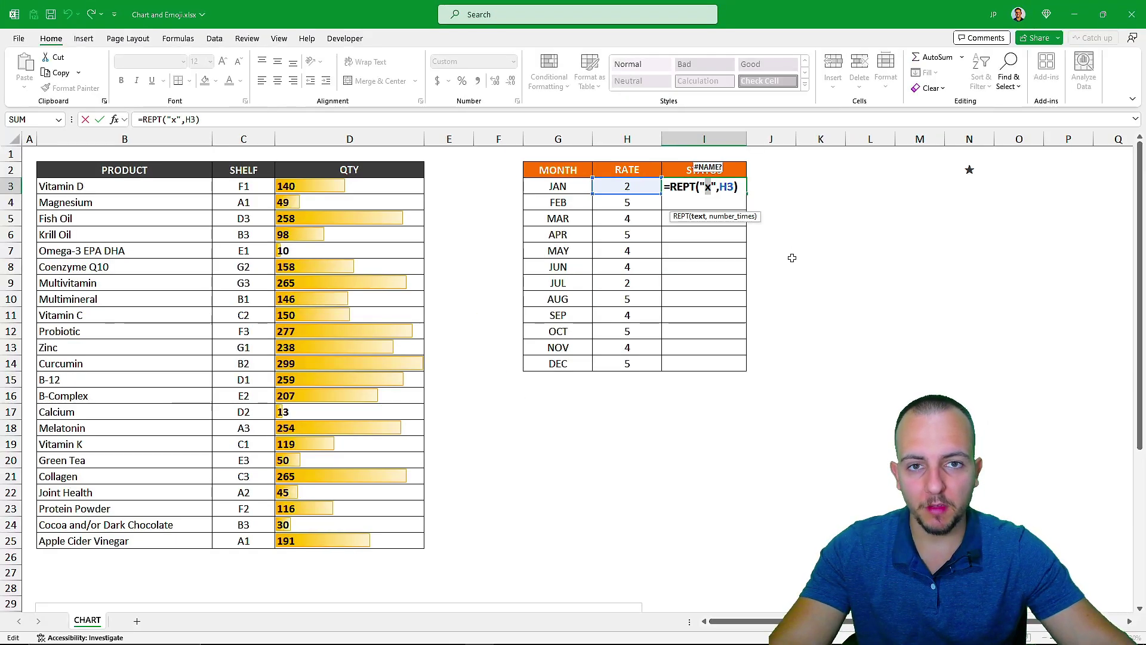
key(super+period)
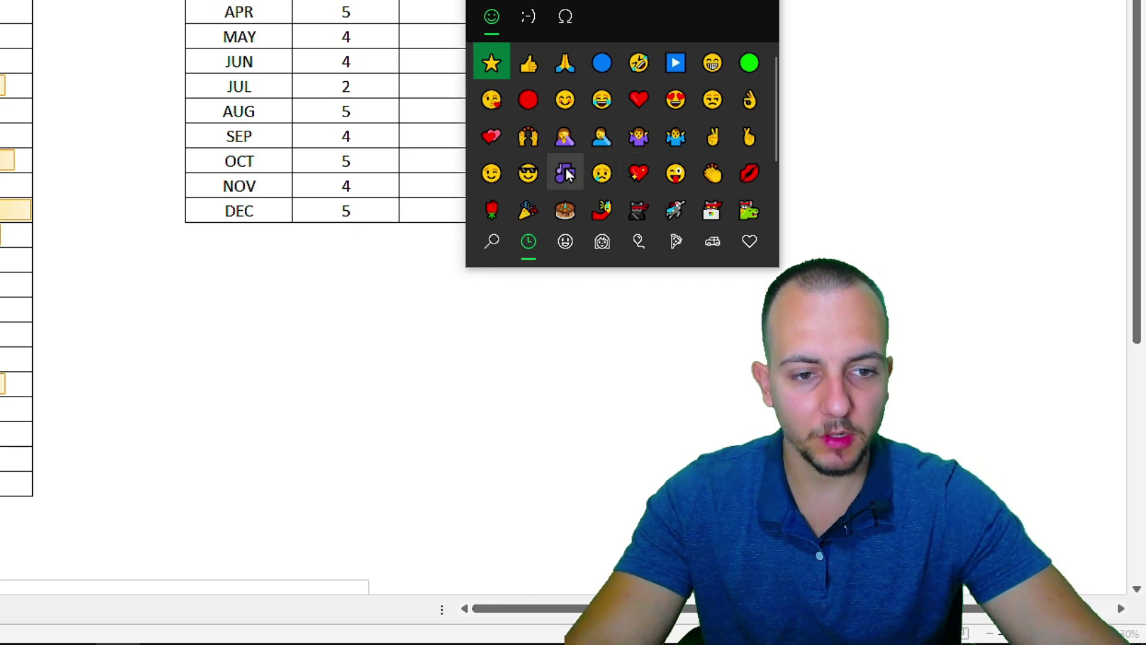
click(491, 63)
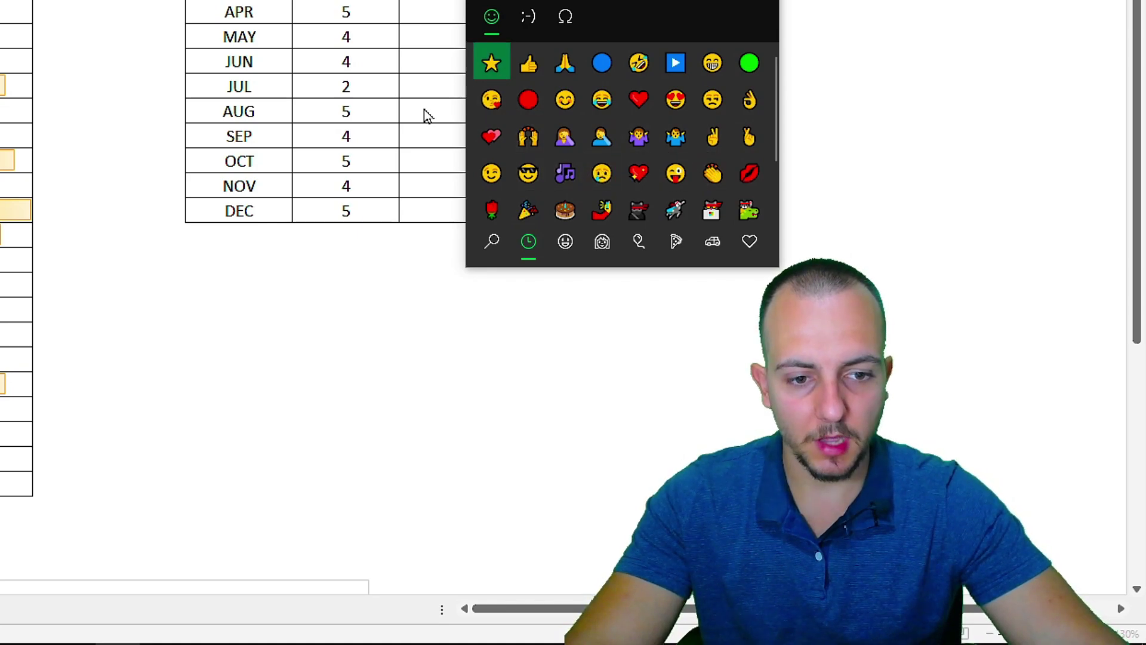
key(Escape)
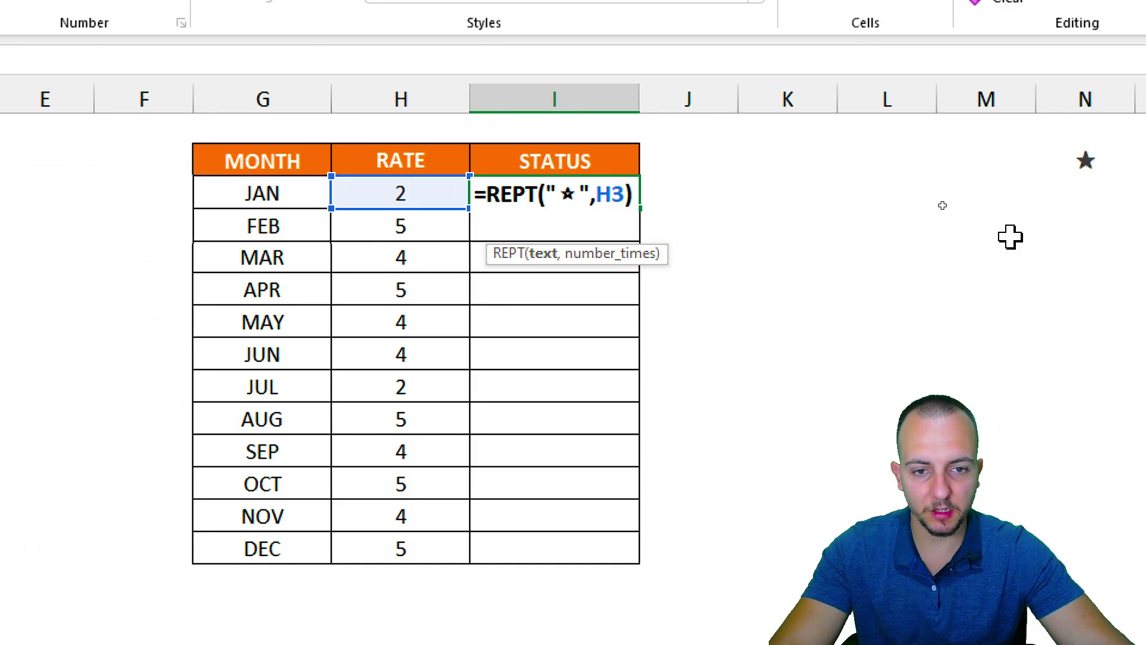
key(Return)
Step: Fill the star formula down to DEC, then undo the fill
click(499, 189)
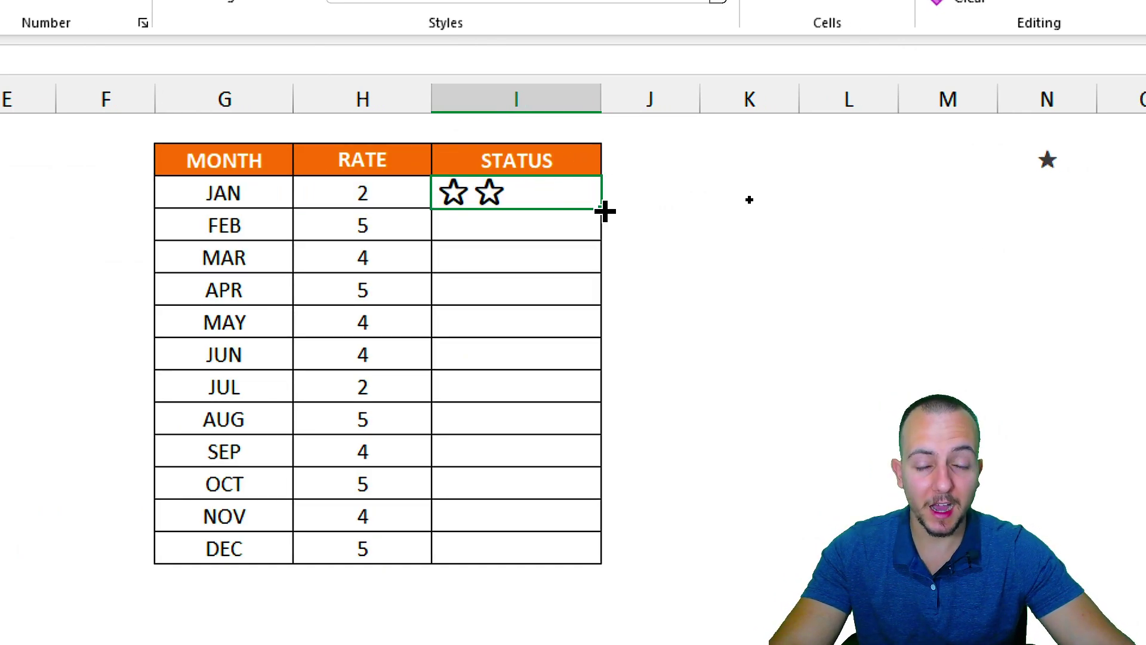
drag(604, 210, 545, 552)
click(561, 317)
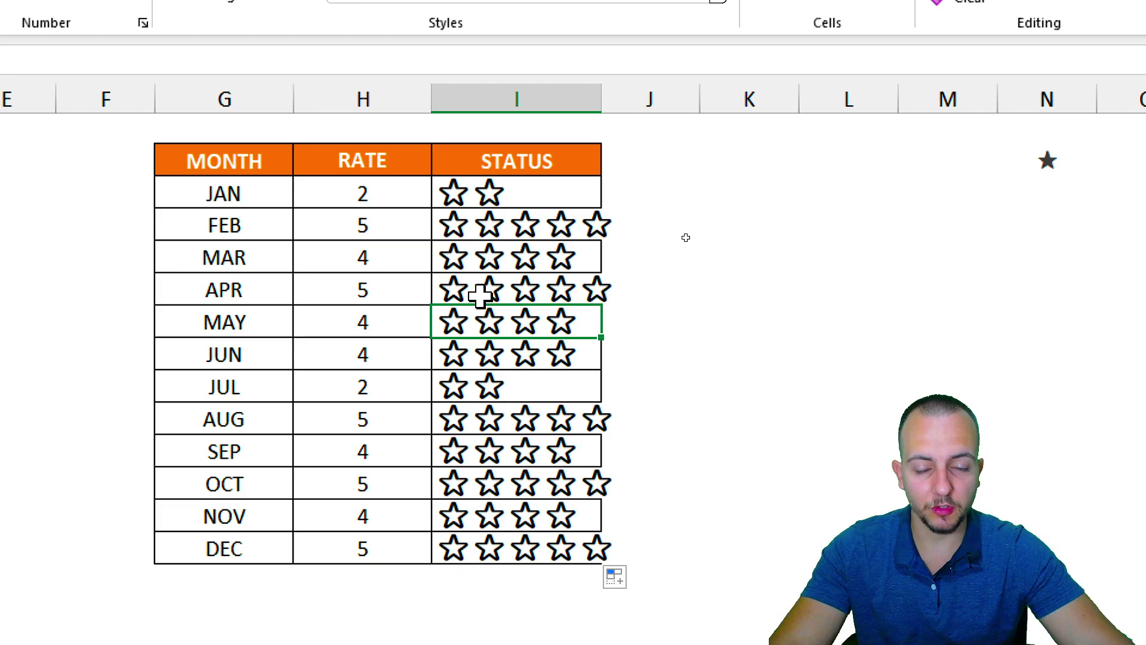
key(ctrl+z)
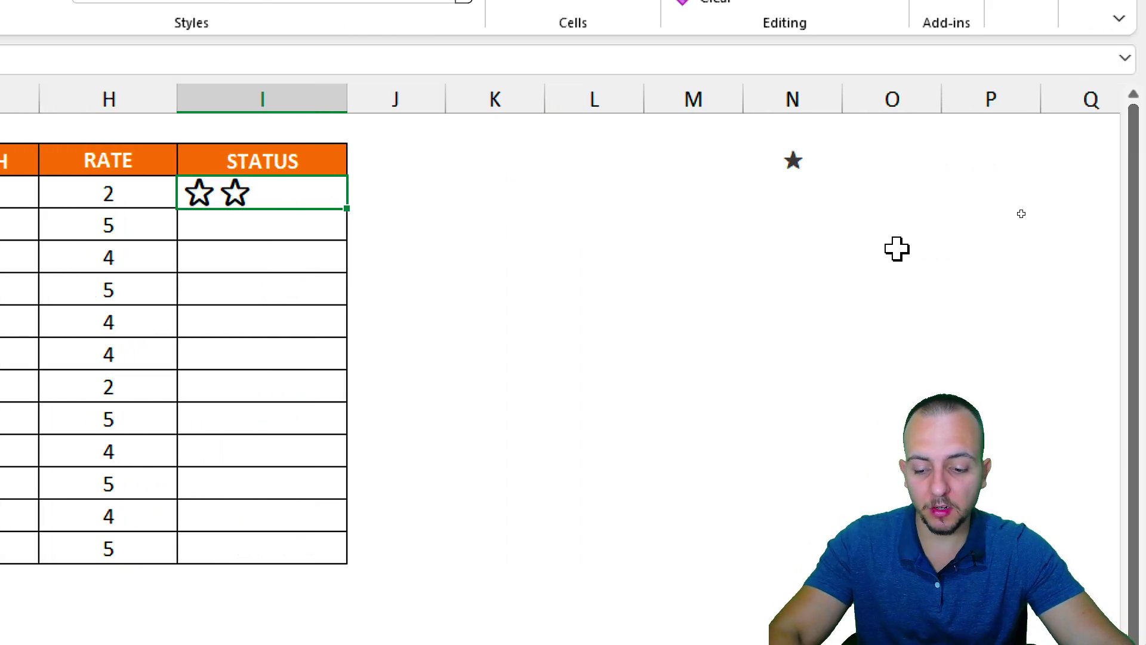
Step: Copy the solid star ★ from cell N2
mouse_move(834, 127)
mouse_down()
mouse_move(787, 207)
mouse_move(819, 119)
mouse_up()
drag(750, 220, 694, 290)
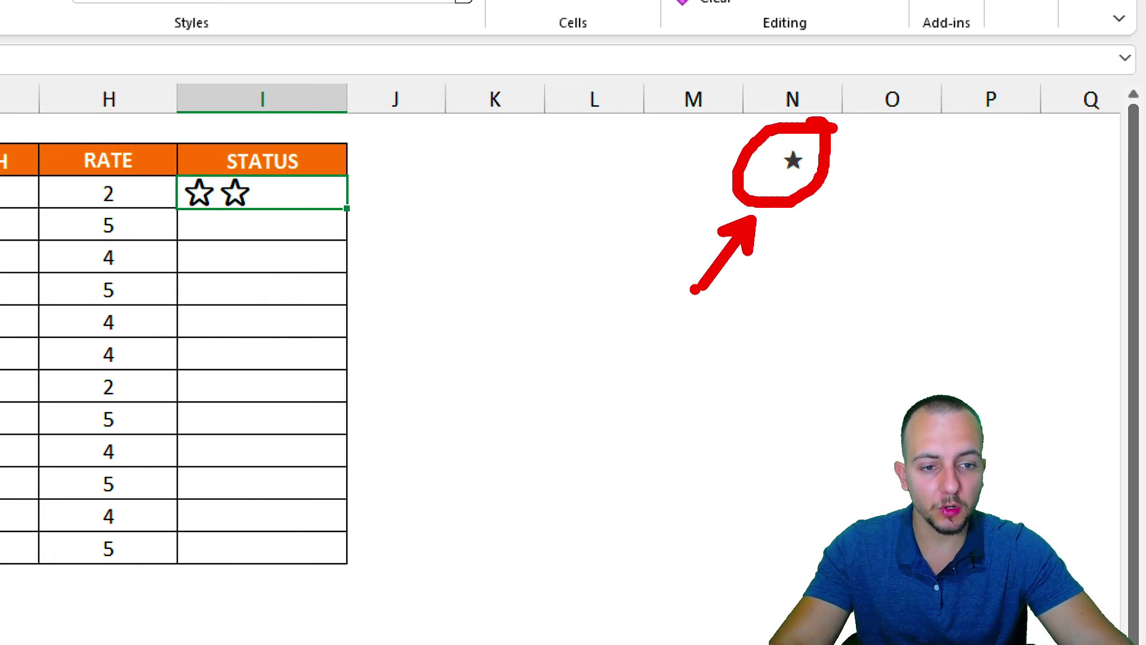
key(Escape)
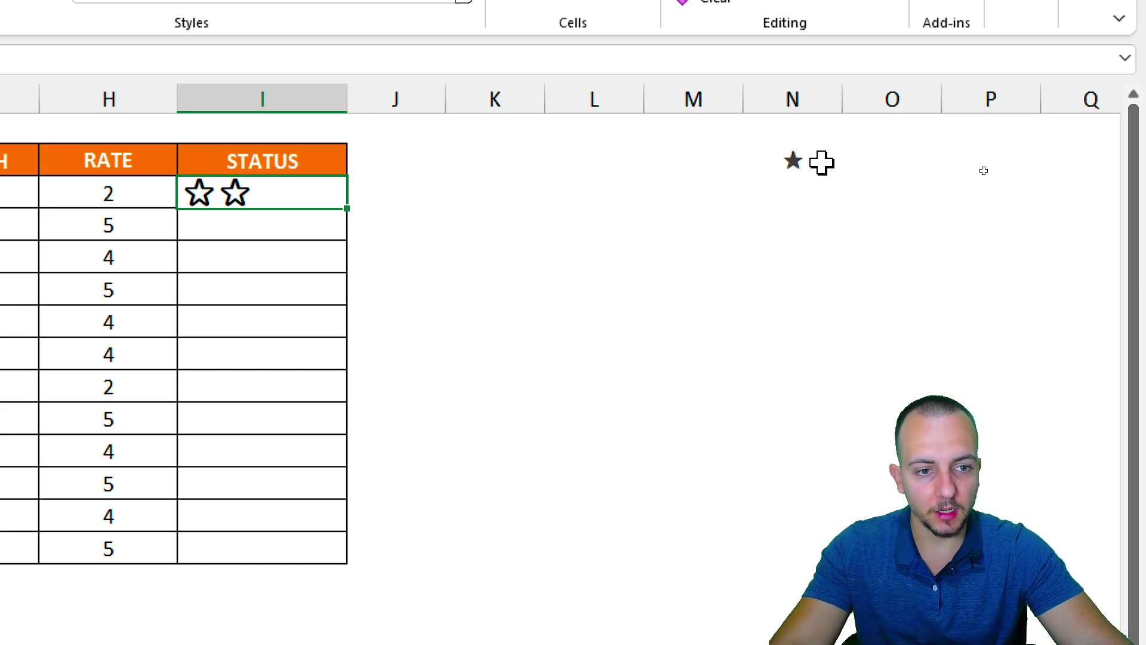
double_click(822, 162)
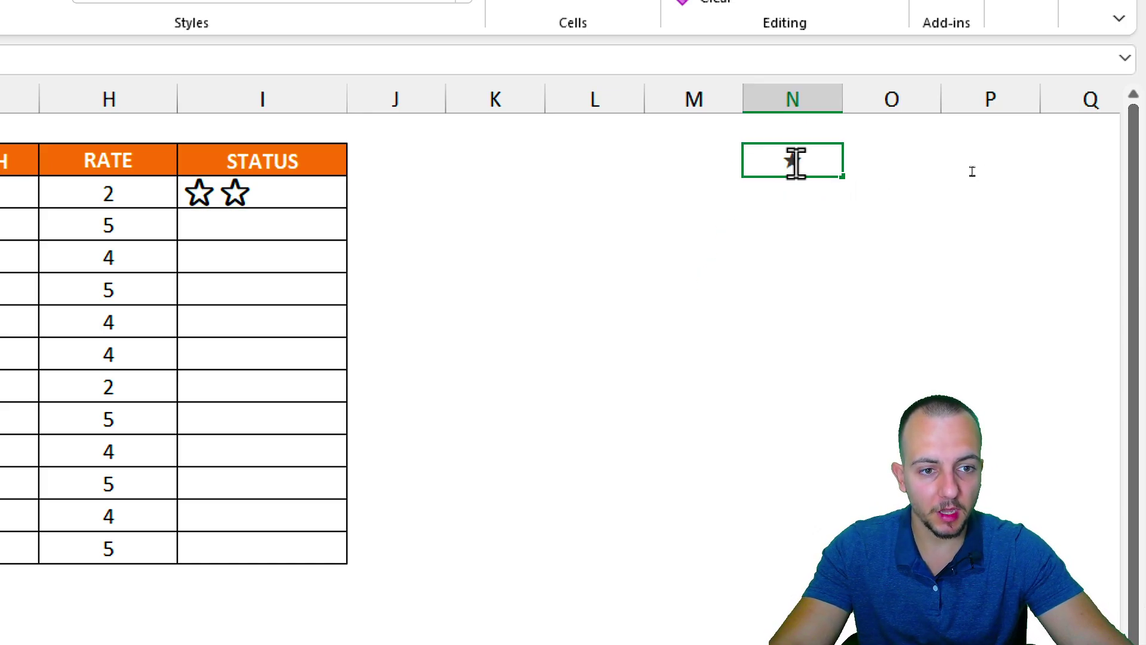
drag(823, 159, 790, 242)
key(ctrl+c)
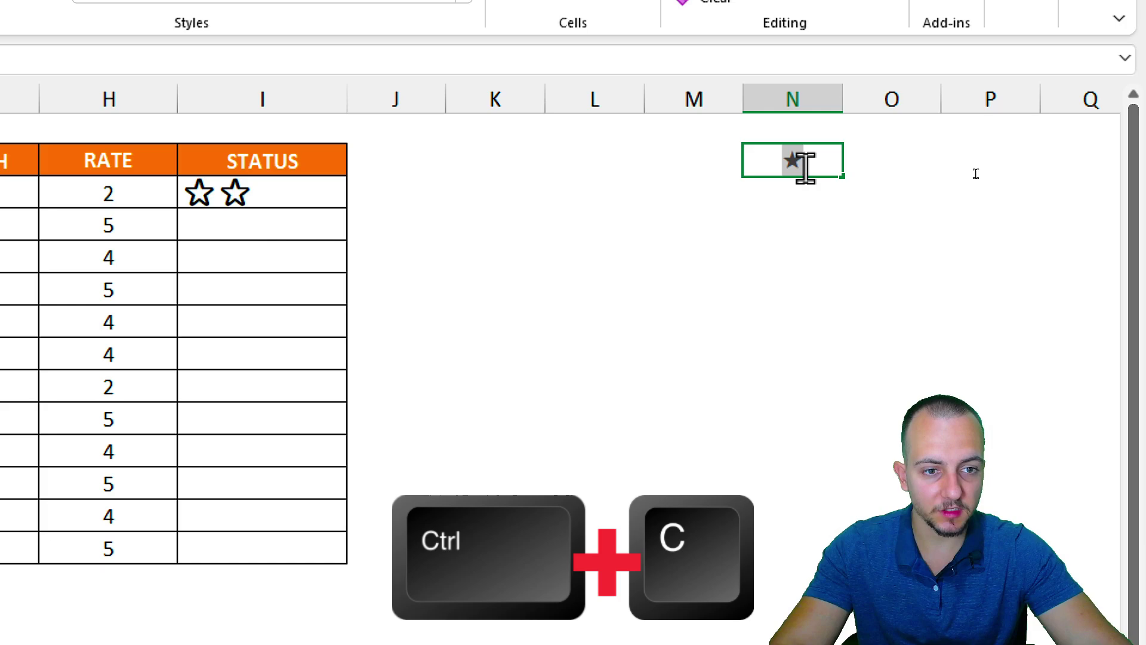
key(Escape)
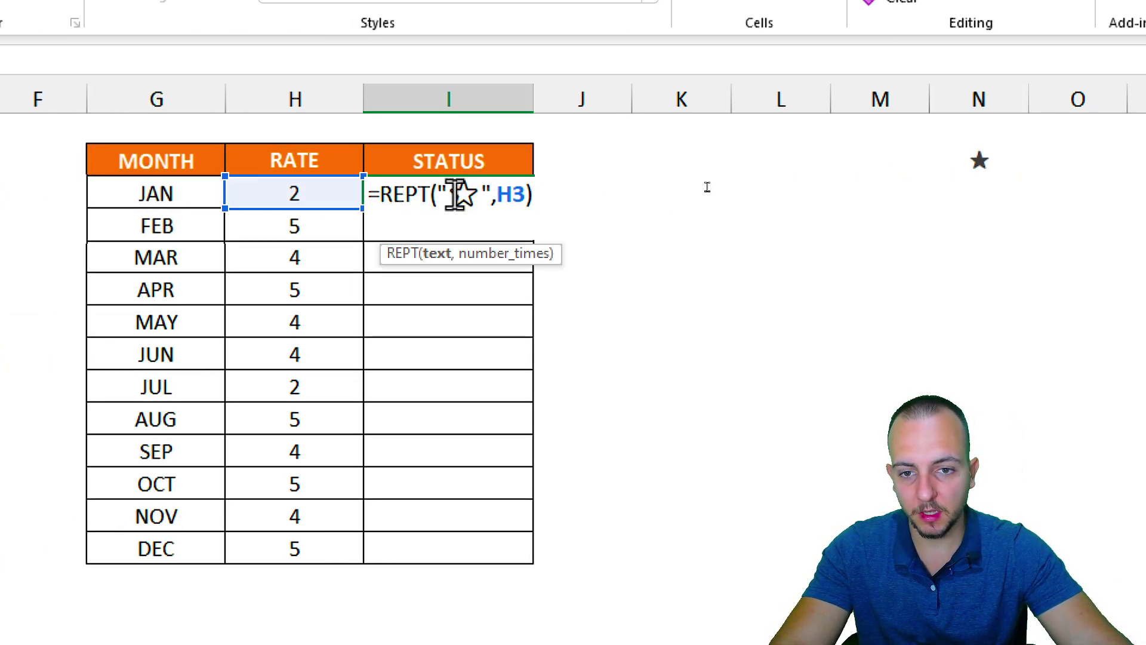
Step: Paste ★ over ☆ in I3's REPT formula and fill it down to DEC
drag(447, 193, 481, 193)
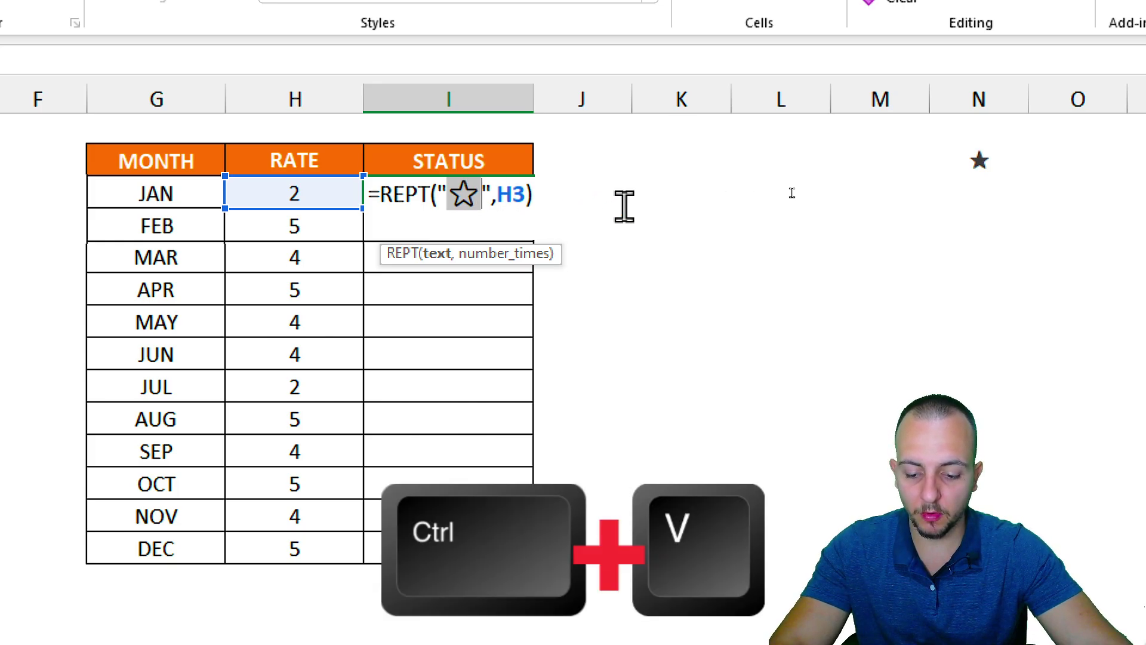
key(ctrl+v)
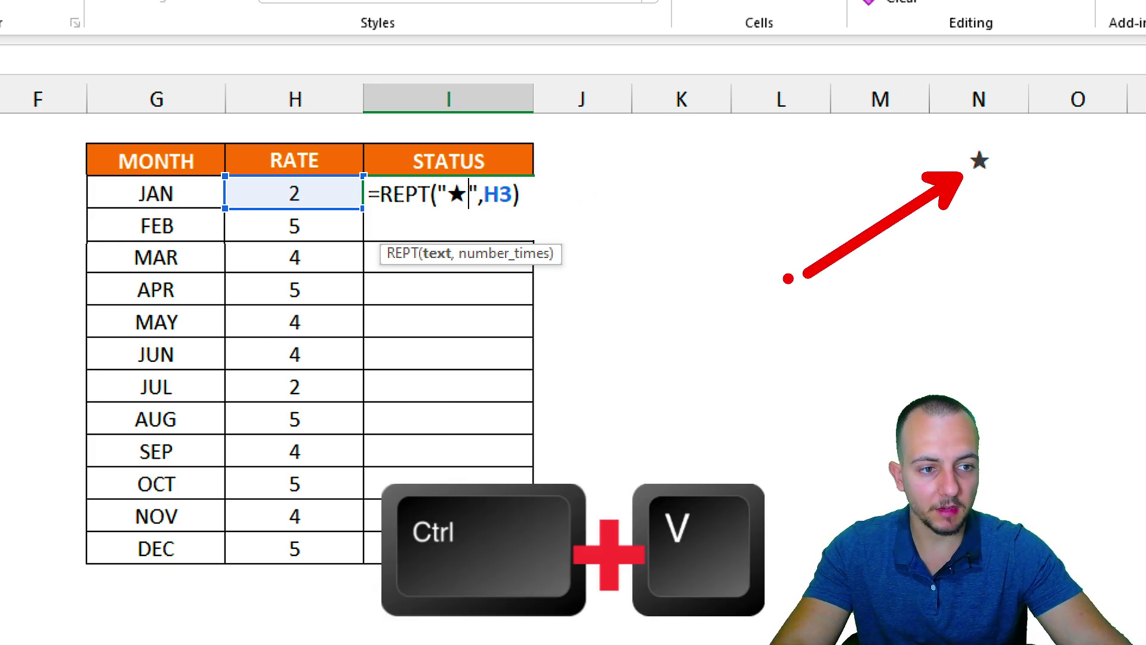
key(Return)
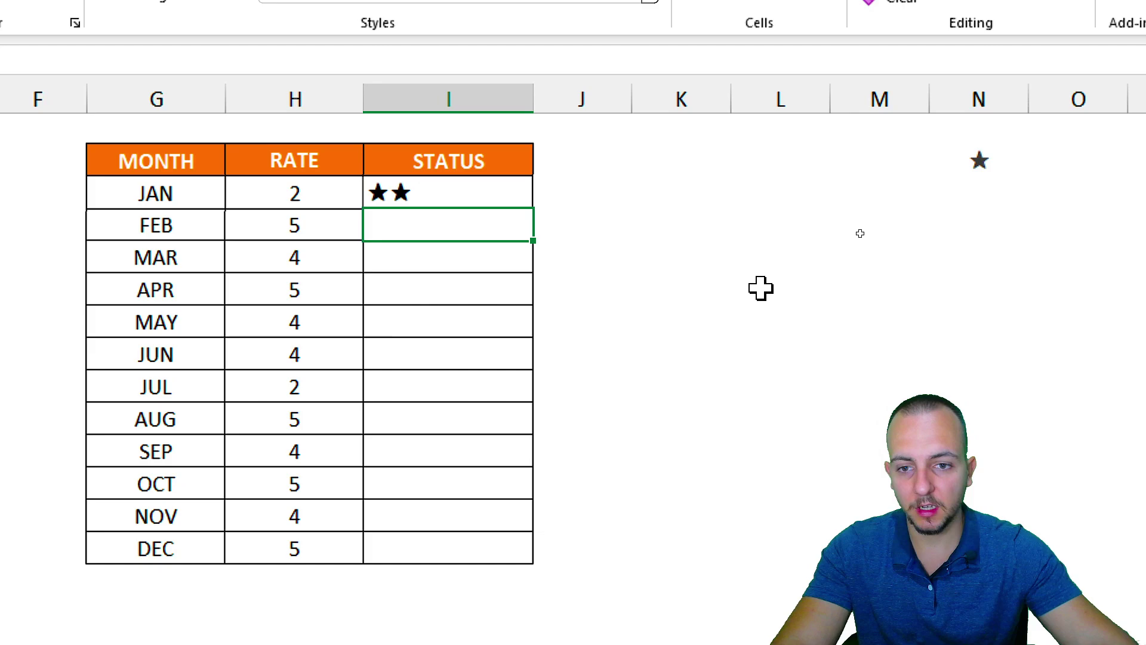
click(512, 195)
drag(532, 216, 442, 553)
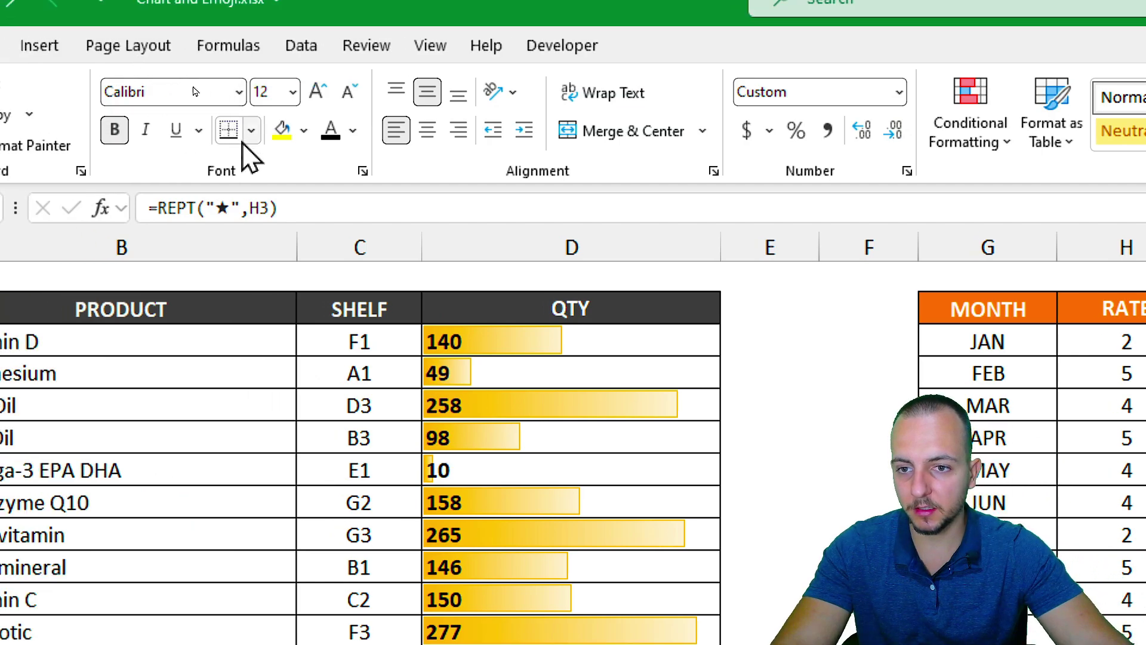
Step: Set the font colour of the JAN–DEC star ratings to Orange
click(353, 131)
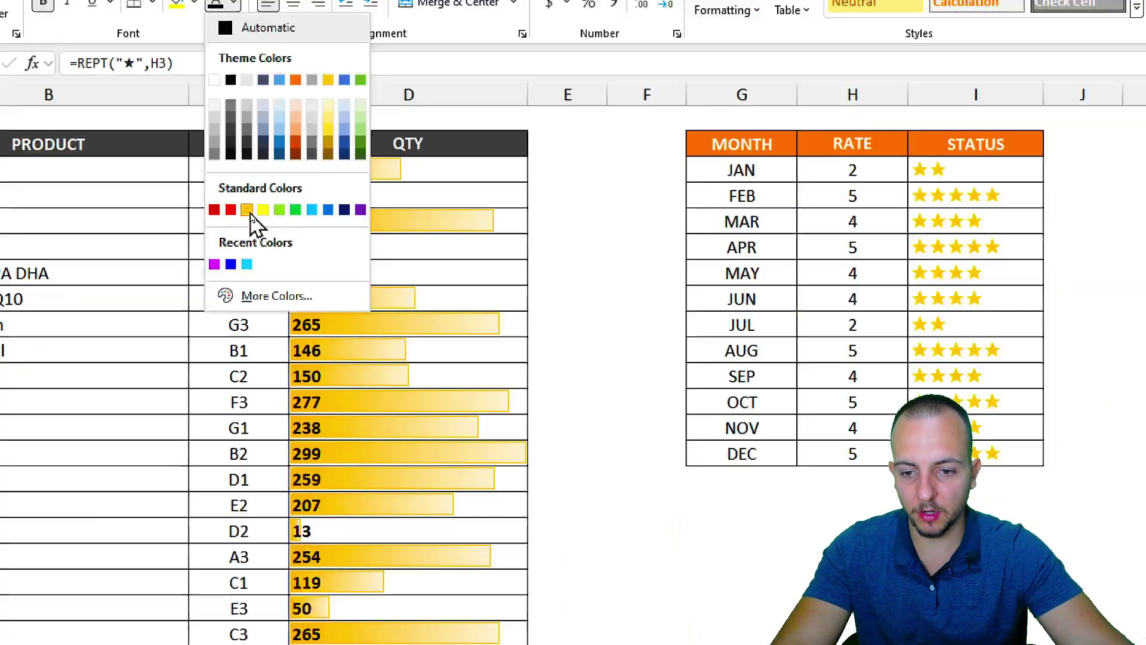
click(369, 391)
click(988, 535)
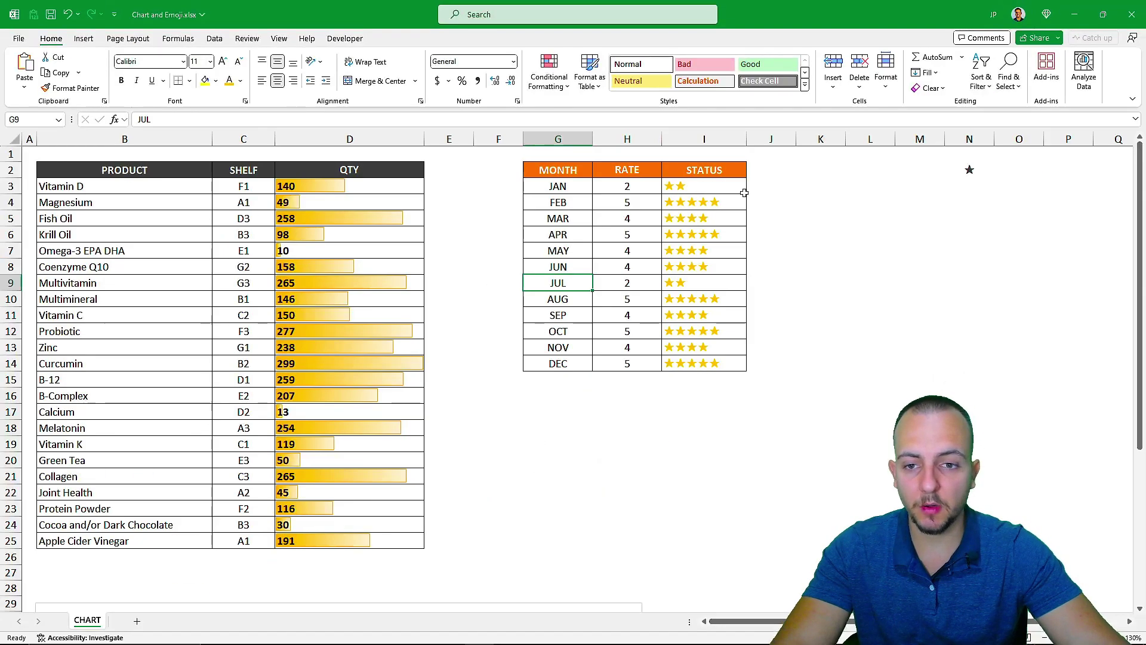
click(624, 427)
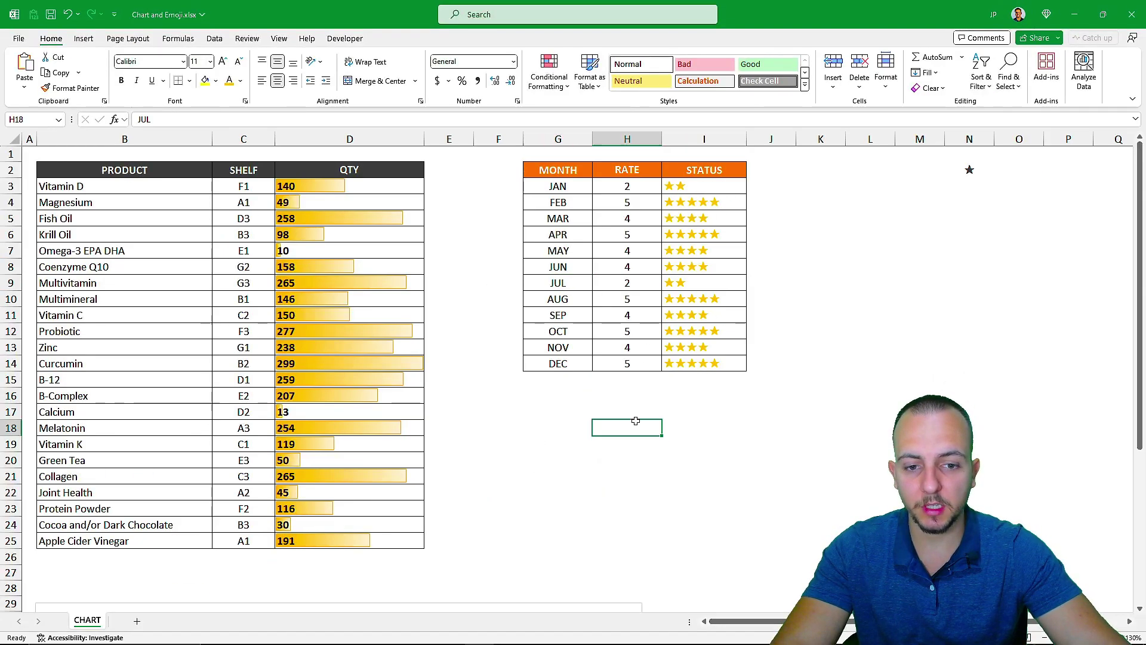